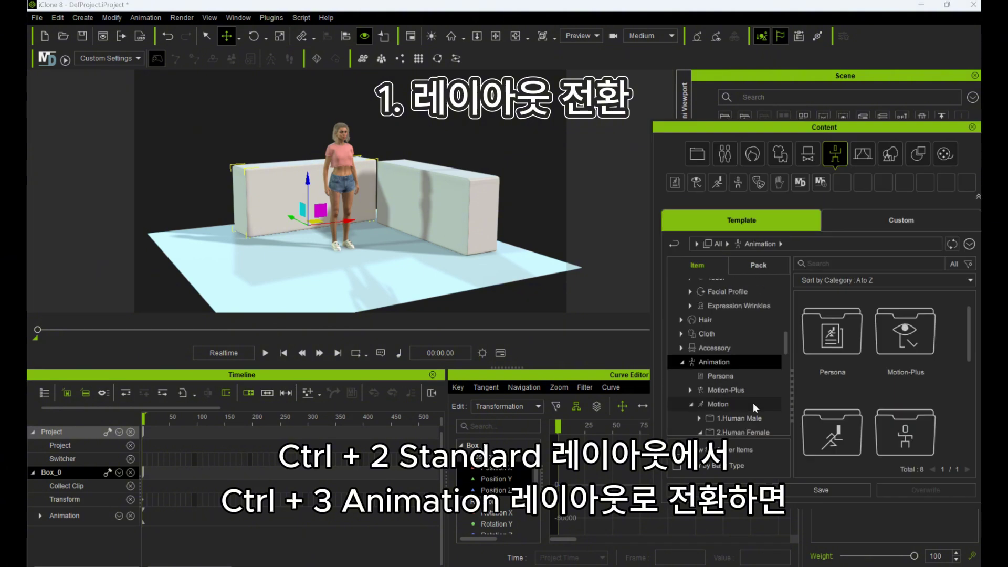
# Step: Apply the 2.Human Female > Perform > Open Curtains motion to Camila
pyautogui.click(753, 402)
pyautogui.doubleClick(895, 368)
pyautogui.doubleClick(896, 367)
pyautogui.scroll(-1, 755, 417)
pyautogui.click(755, 417)
pyautogui.scroll(-1, 912, 391)
pyautogui.doubleClick(912, 390)
# Step: Reapply Open Curtains to the selected Camila and play back the motion
pyautogui.click(344, 171)
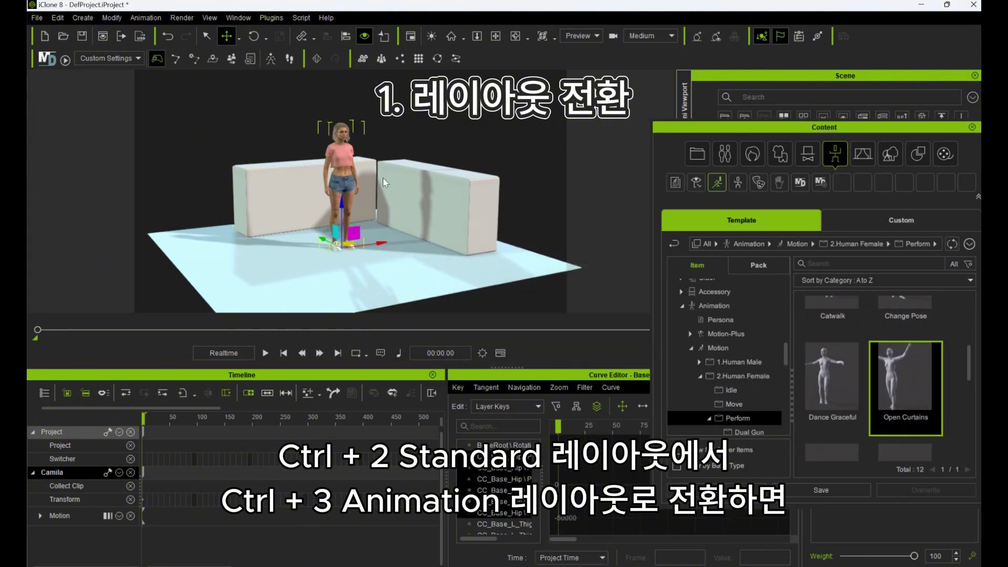
pyautogui.doubleClick(912, 391)
pyautogui.click(972, 127)
pyautogui.click(787, 375)
pyautogui.press('space')
pyautogui.scroll(2, 446, 228)
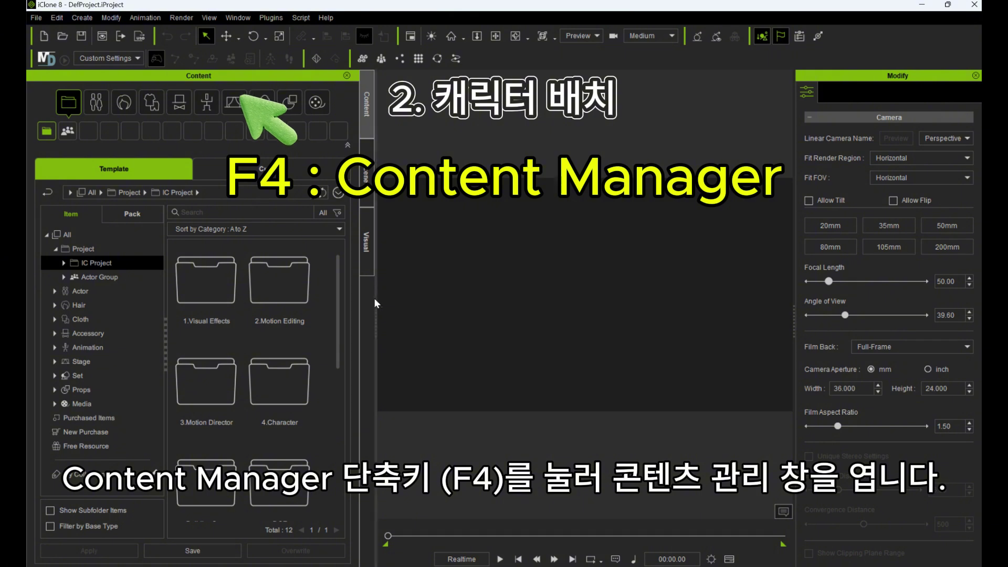
# Step: Bring the Content Manager back into view from the Window menu
pyautogui.press('F4')
pyautogui.press('F4')
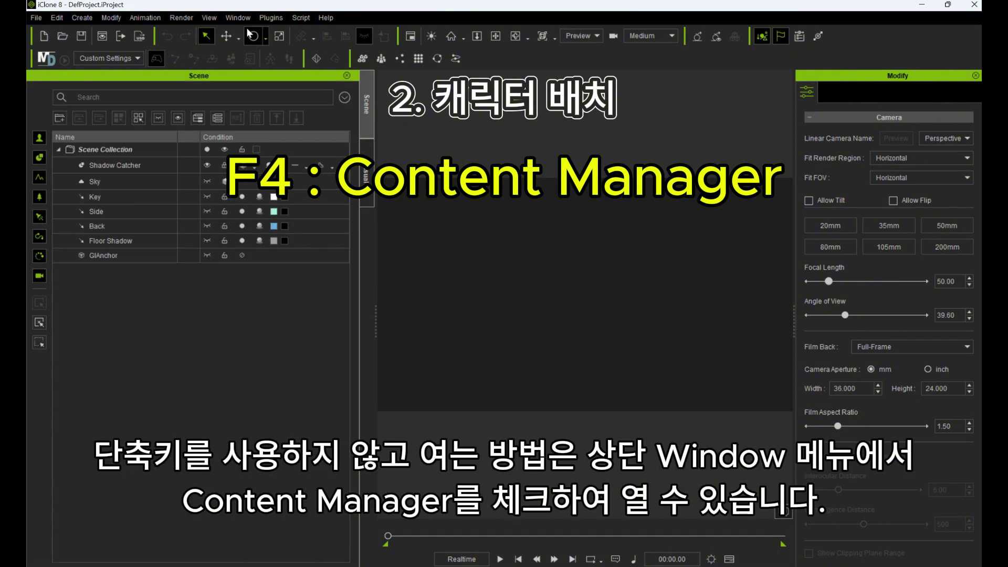
pyautogui.click(238, 17)
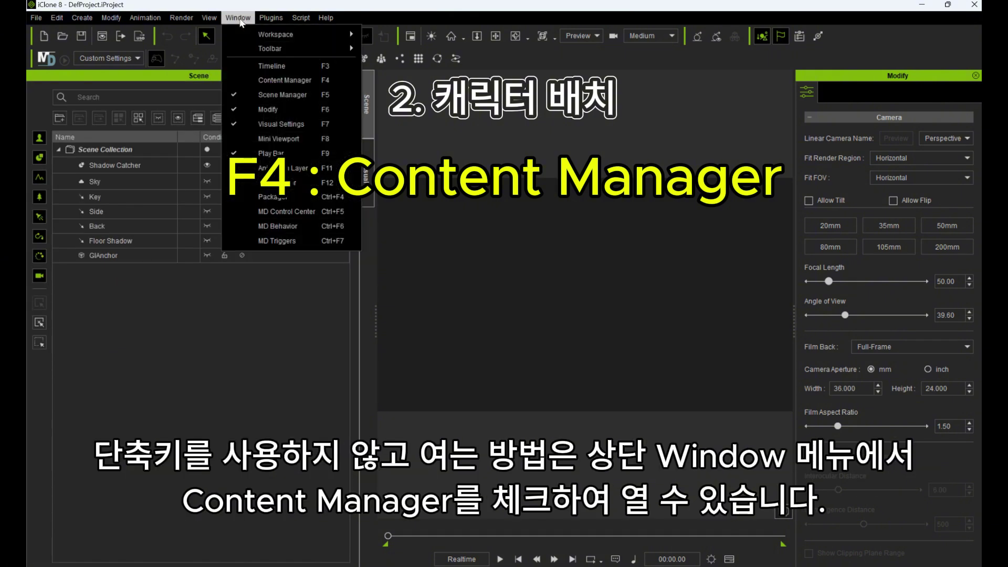
pyautogui.click(251, 81)
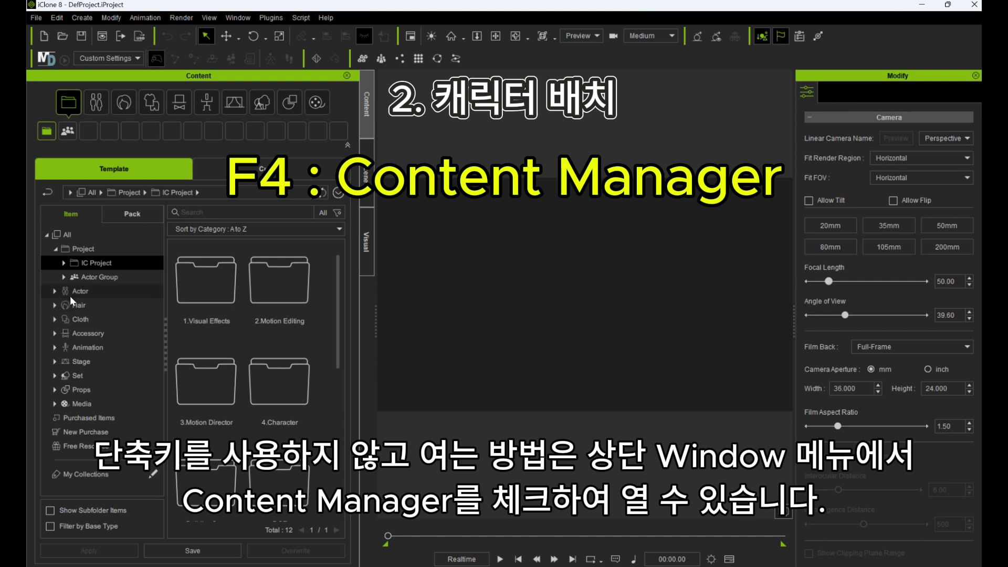
# Step: Browse Actor > Character > Clothed and add CC4 Camila 1 to the scene
pyautogui.click(55, 291)
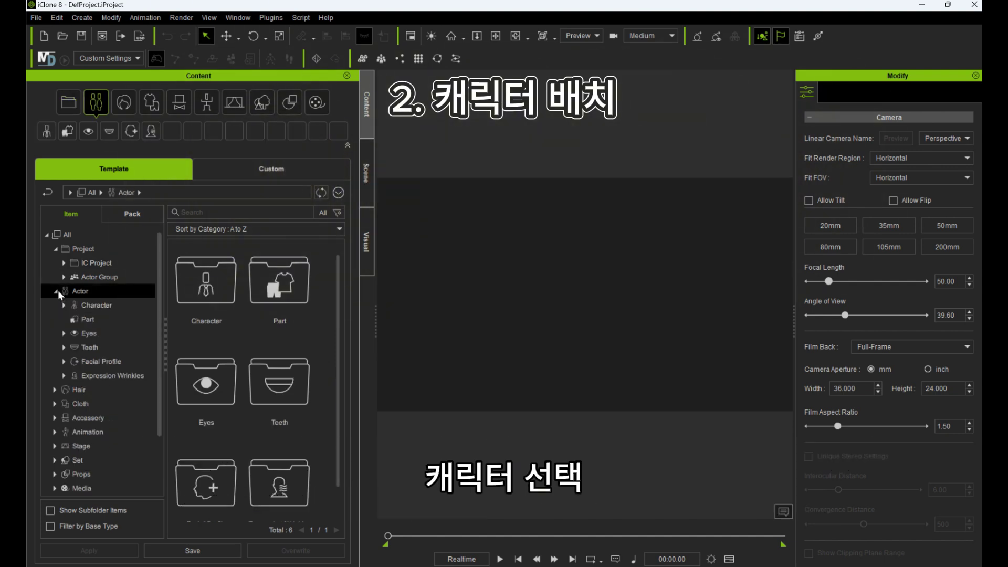
pyautogui.click(90, 306)
pyautogui.click(64, 305)
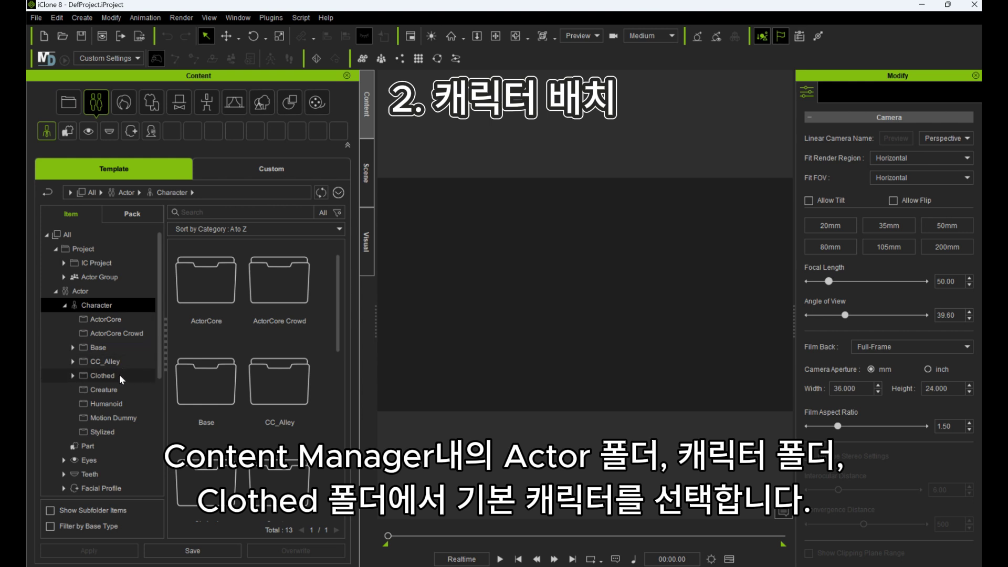
pyautogui.click(94, 375)
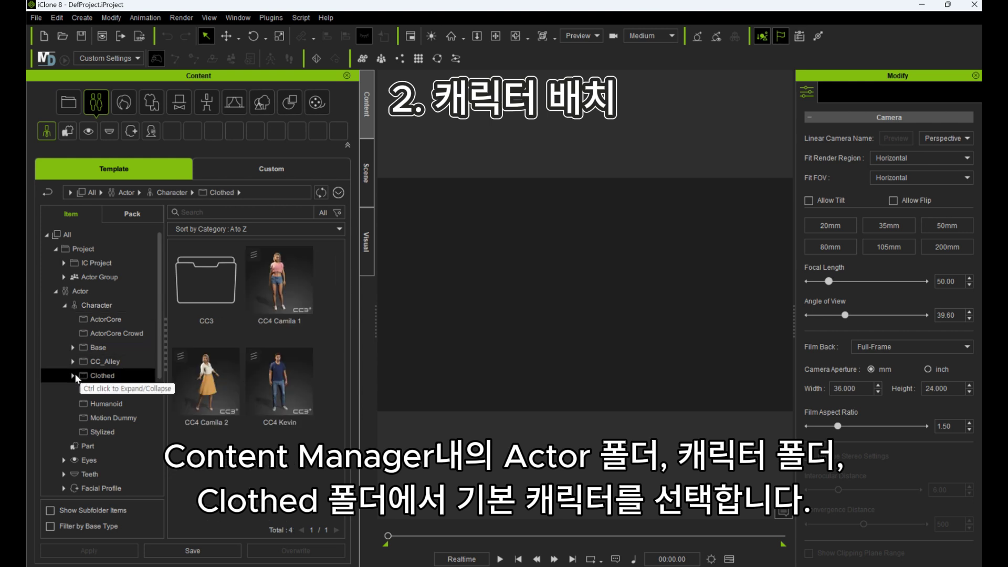
pyautogui.moveTo(281, 288)
pyautogui.mouseDown()
pyautogui.moveTo(563, 322)
pyautogui.moveTo(288, 305)
pyautogui.moveTo(584, 350)
pyautogui.moveTo(595, 370)
pyautogui.moveTo(279, 297)
pyautogui.mouseUp()
pyautogui.doubleClick(279, 296)
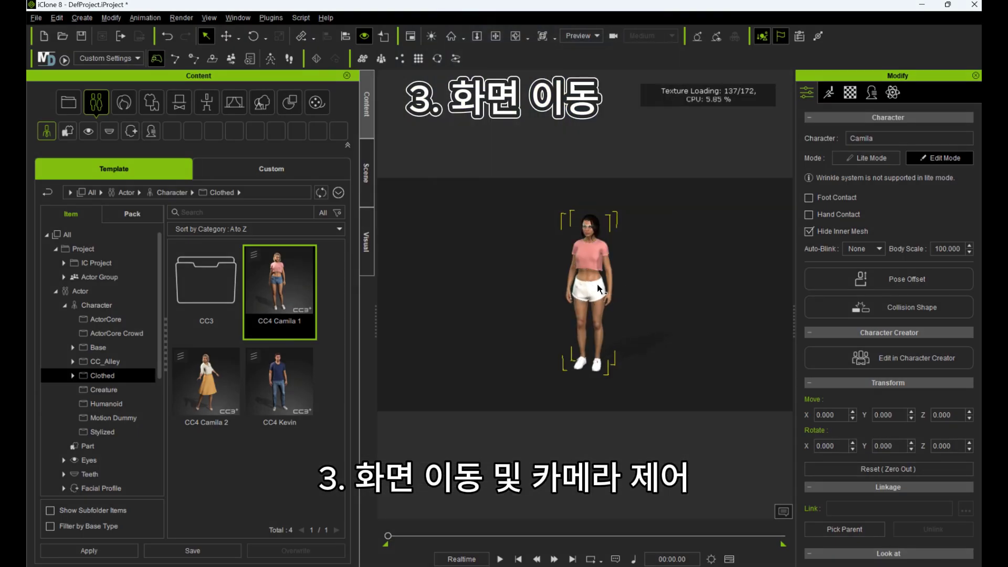
# Step: Pan, orbit and zoom around Camila to view her from the side and front
pyautogui.moveTo(599, 289)
pyautogui.mouseDown(button='middle')
pyautogui.moveTo(480, 299)
pyautogui.moveTo(621, 282)
pyautogui.moveTo(547, 289)
pyautogui.moveTo(597, 297)
pyautogui.mouseUp(button='middle')
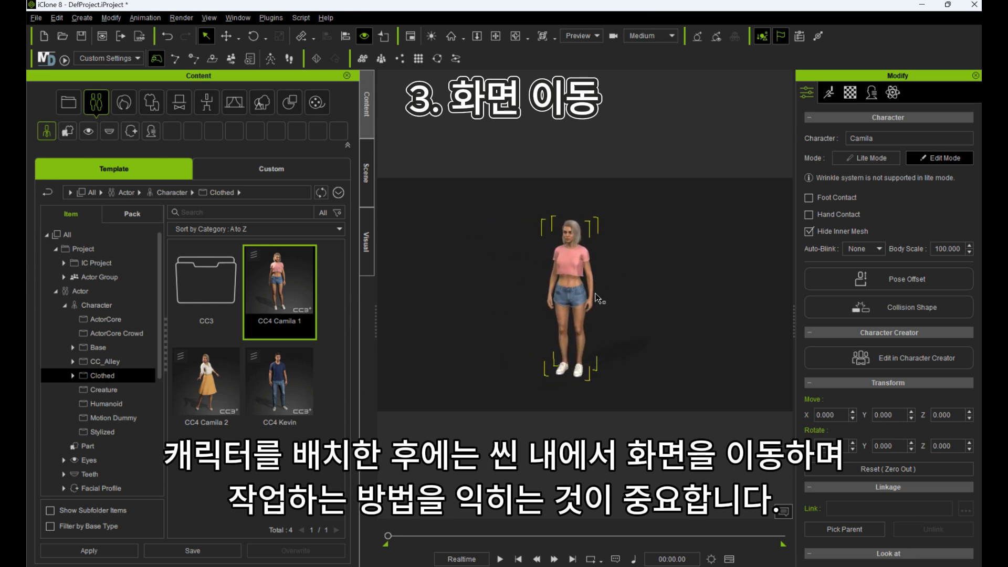
pyautogui.keyDown('alt'); pyautogui.moveTo(598, 298); pyautogui.dragTo(338, 315, button='right'); pyautogui.keyUp('alt')
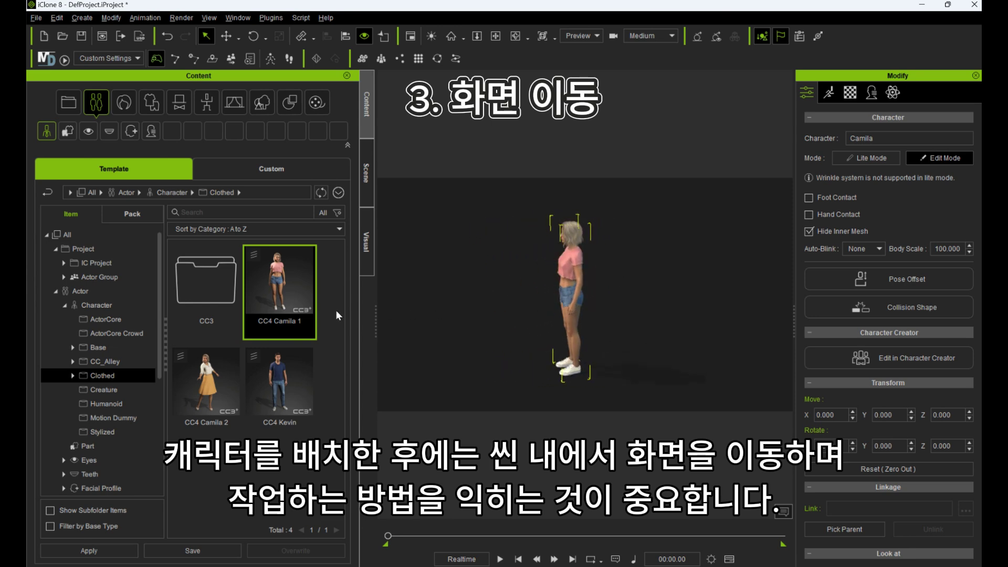
pyautogui.keyDown('alt'); pyautogui.moveTo(514, 292); pyautogui.dragTo(596, 296); pyautogui.keyUp('alt')
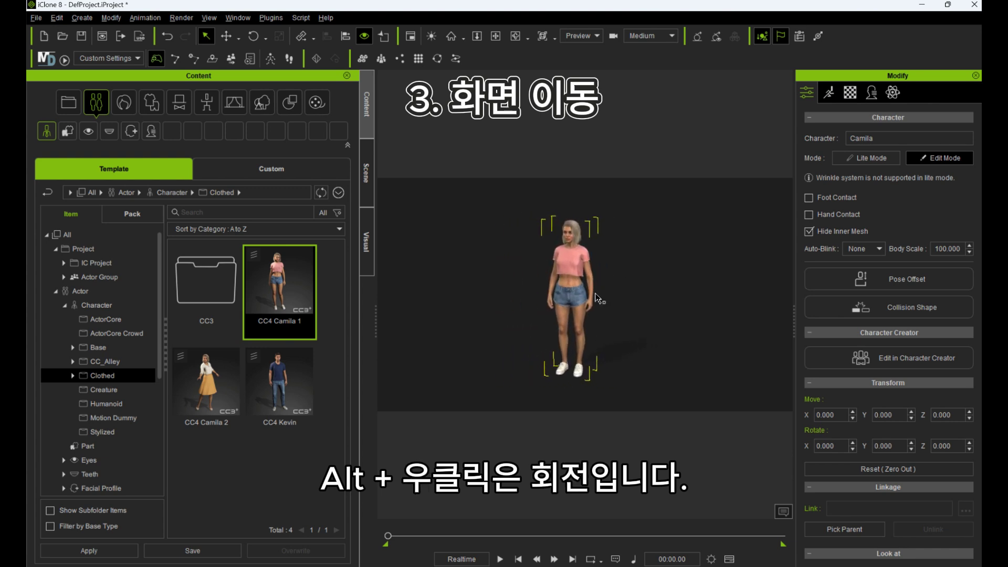
pyautogui.keyDown('alt'); pyautogui.moveTo(597, 298); pyautogui.dragTo(525, 288, button='right'); pyautogui.keyUp('alt')
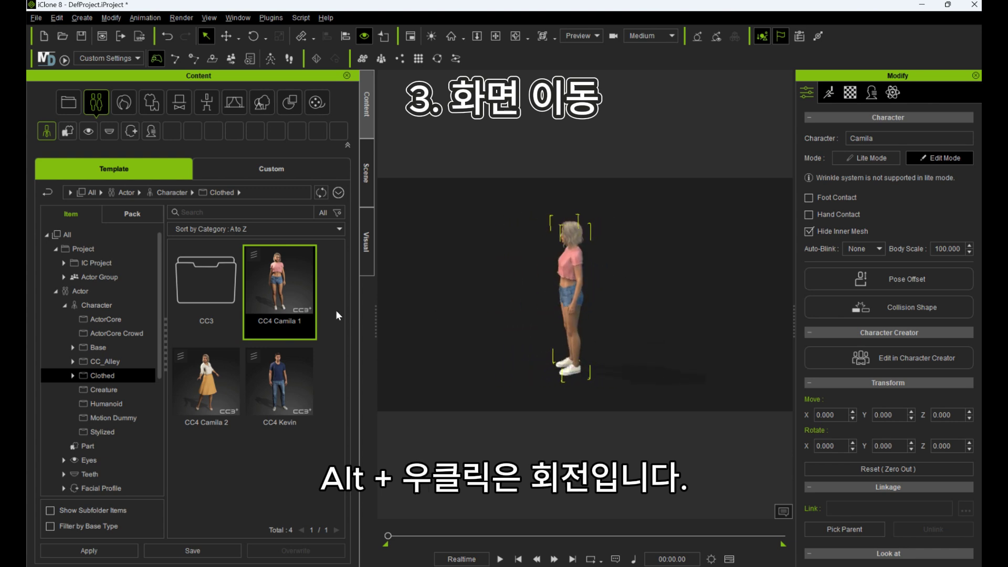
pyautogui.keyDown('alt'); pyautogui.moveTo(629, 278); pyautogui.dragTo(661, 286, button='right'); pyautogui.keyUp('alt')
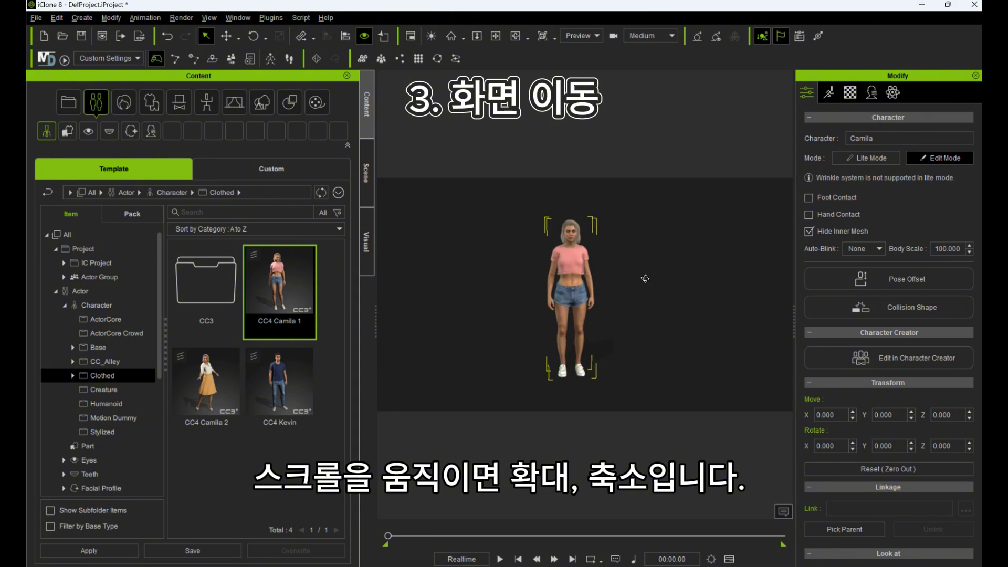
pyautogui.scroll(3, 594, 279)
pyautogui.scroll(5, 594, 279)
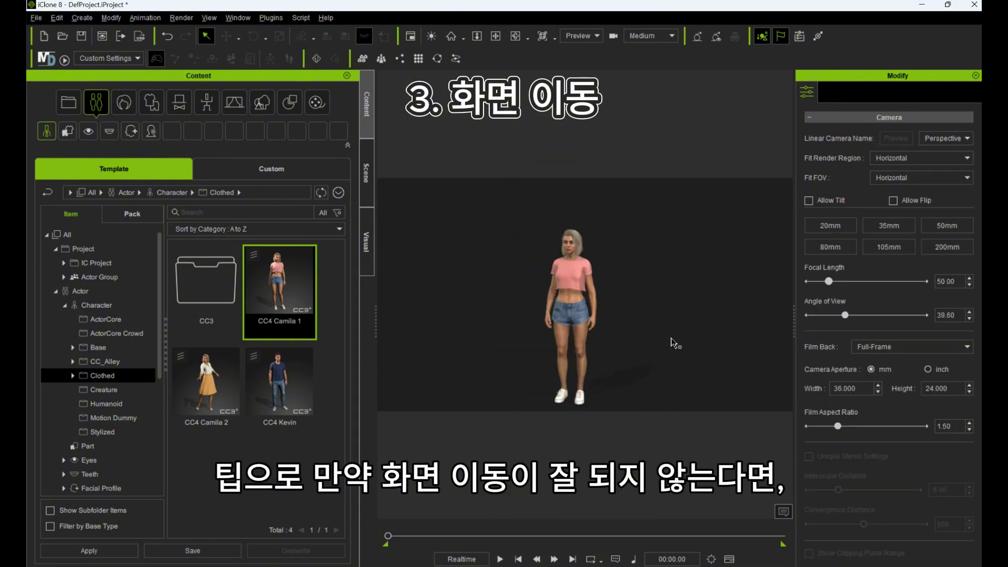
pyautogui.moveTo(676, 336); pyautogui.dragTo(756, 365, button='middle')
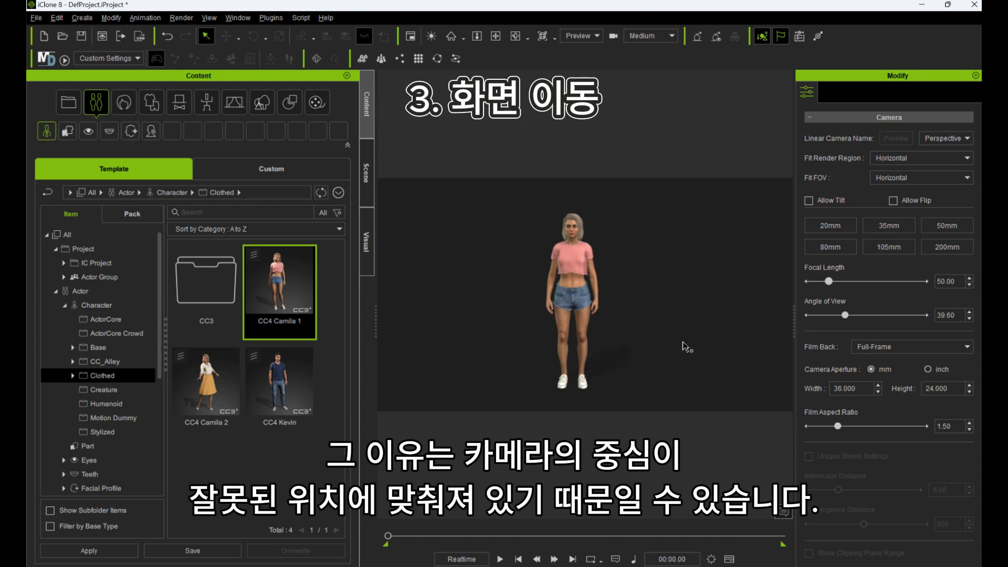
pyautogui.click(590, 300)
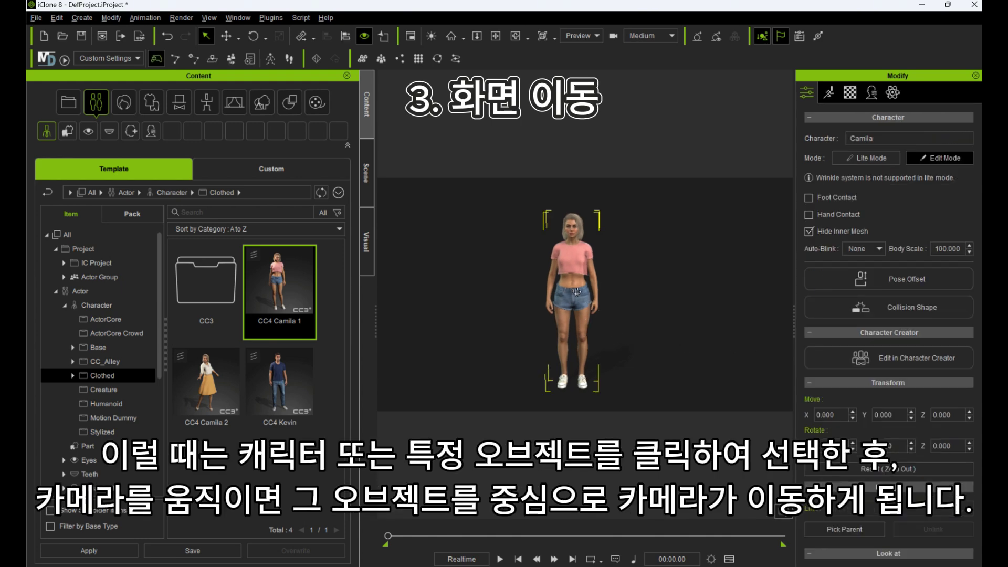
pyautogui.moveTo(585, 298); pyautogui.dragTo(649, 289, button='right')
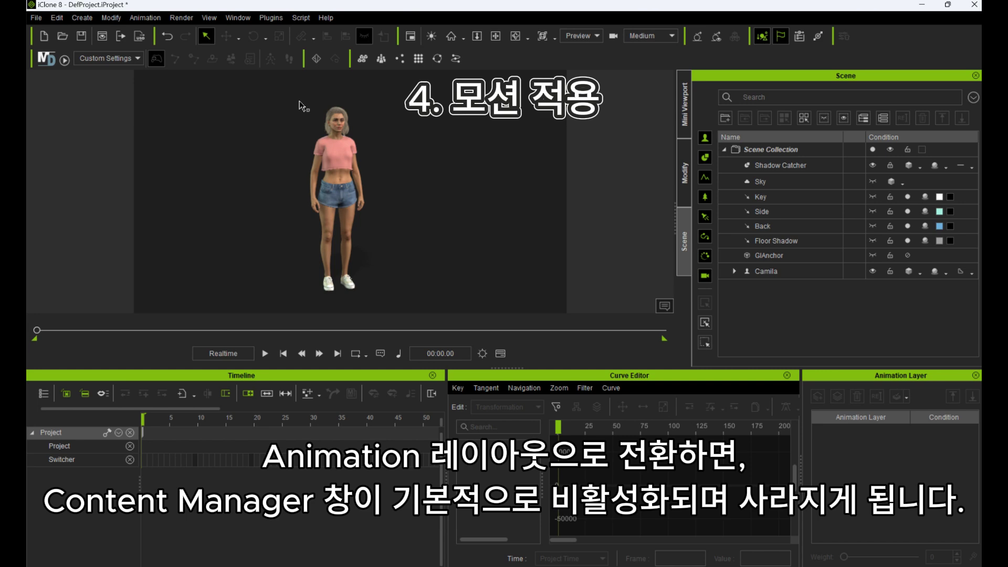
# Step: Toggle the Content Manager off with F4 and reopen it from the Window menu
pyautogui.press('F4')
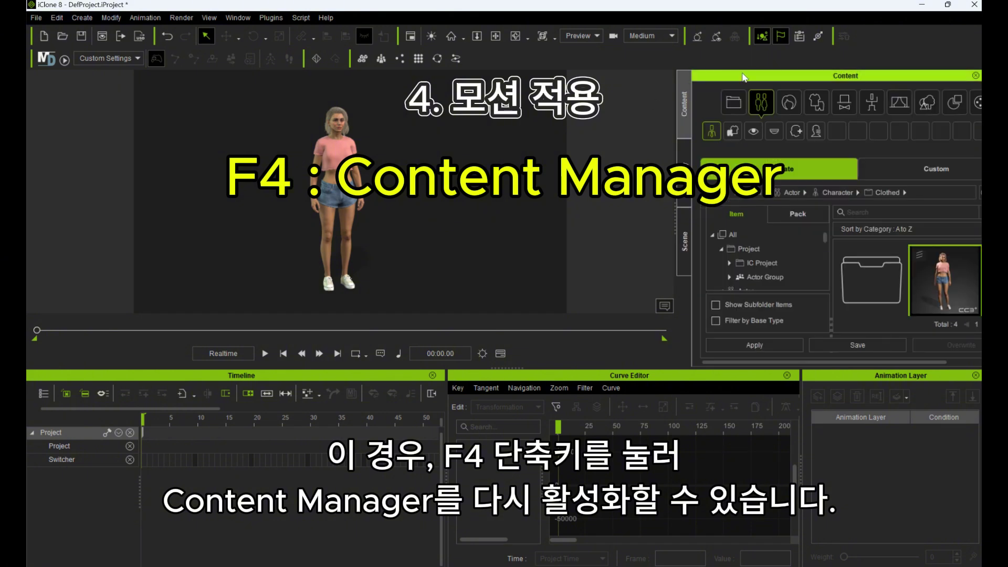
pyautogui.press('F4')
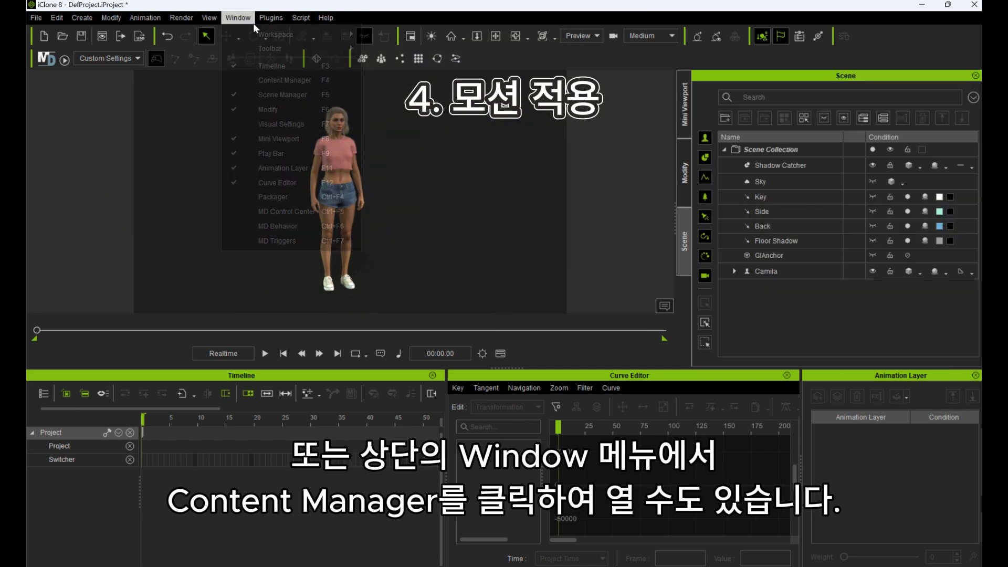
pyautogui.click(247, 19)
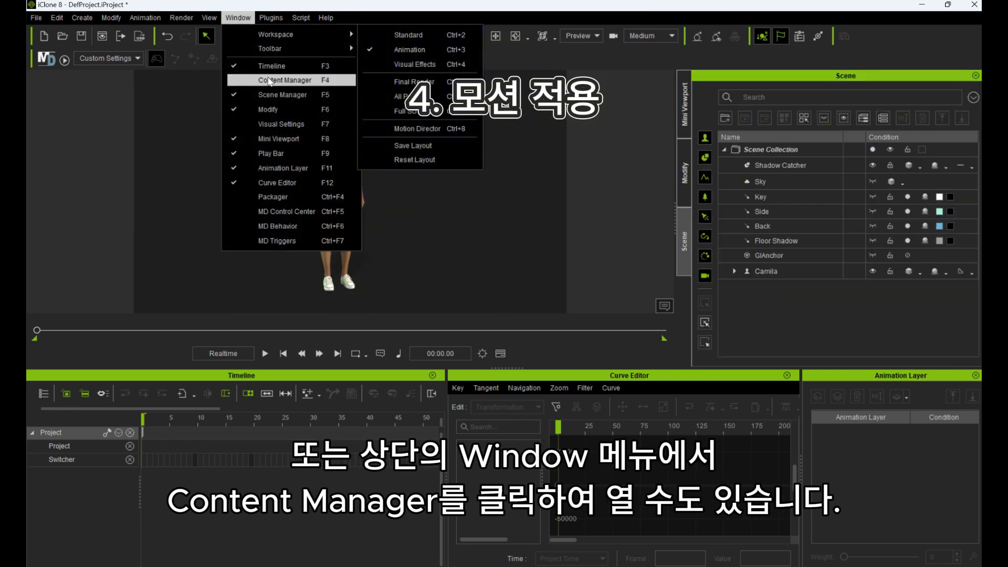
pyautogui.click(285, 80)
# Step: Float the Content Manager as its own window, make it taller and wider, then hide it
pyautogui.moveTo(714, 128); pyautogui.dragTo(746, 78)
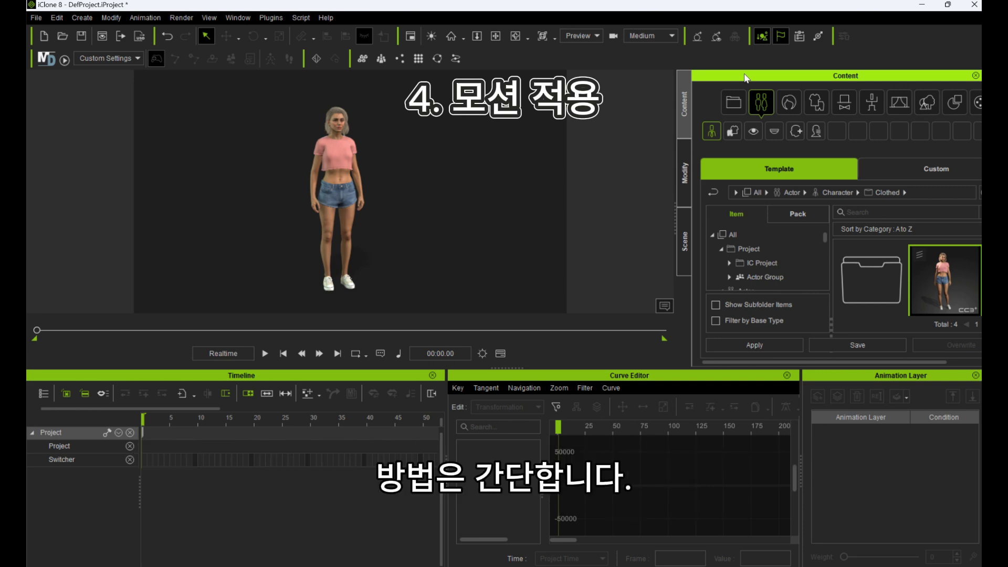
pyautogui.moveTo(747, 77); pyautogui.dragTo(676, 49)
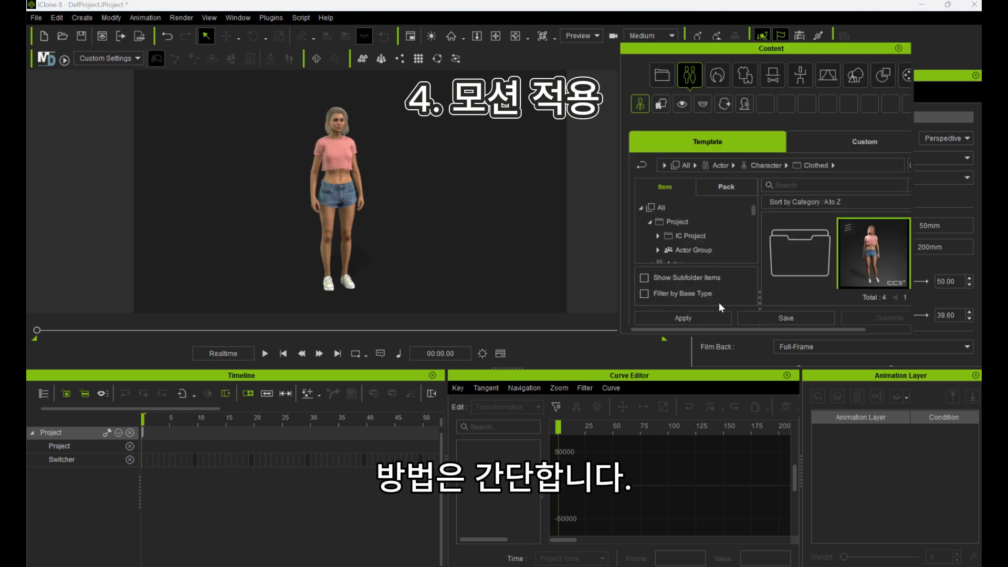
pyautogui.moveTo(720, 332); pyautogui.dragTo(720, 490)
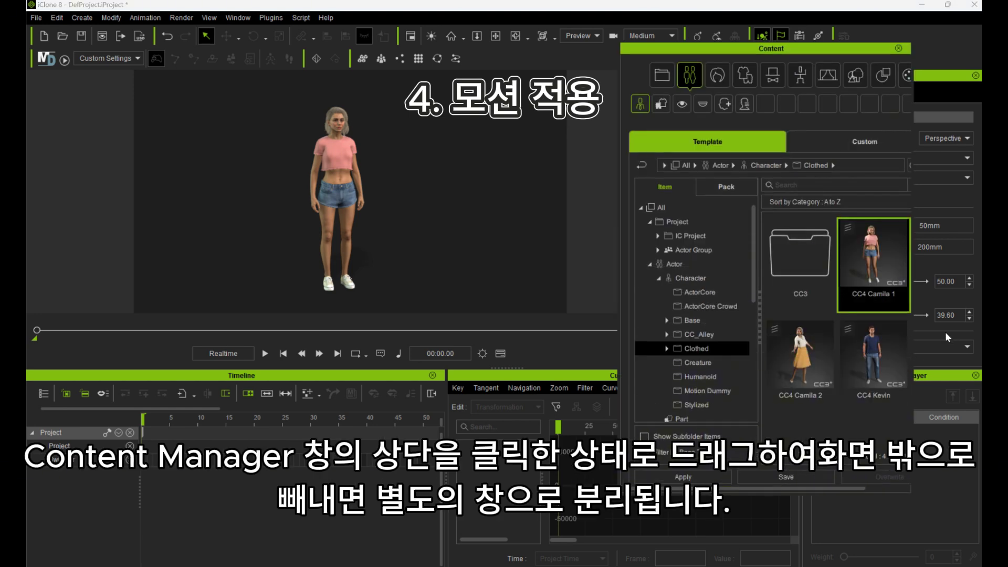
pyautogui.moveTo(911, 317); pyautogui.dragTo(951, 317)
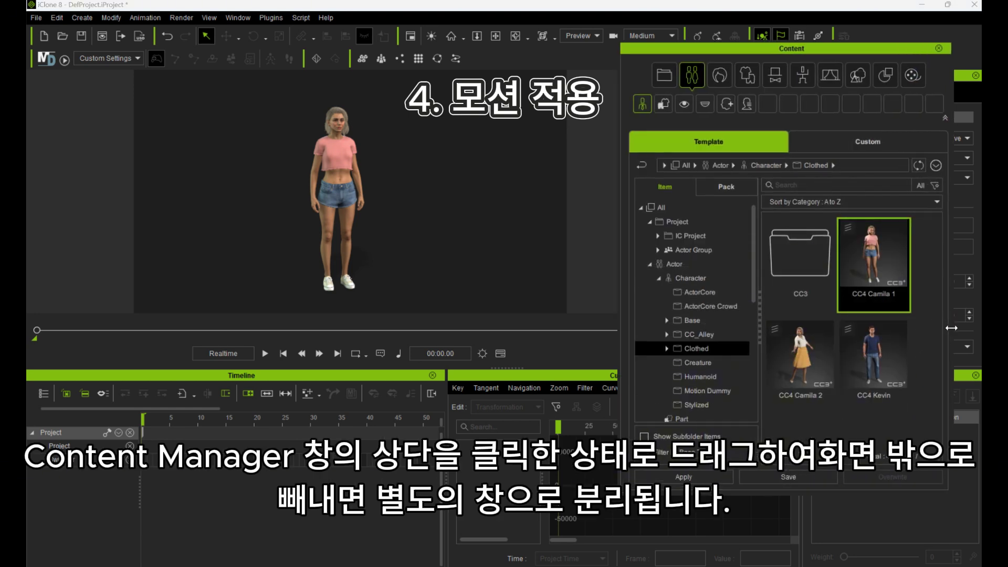
pyautogui.moveTo(801, 48); pyautogui.dragTo(780, 27)
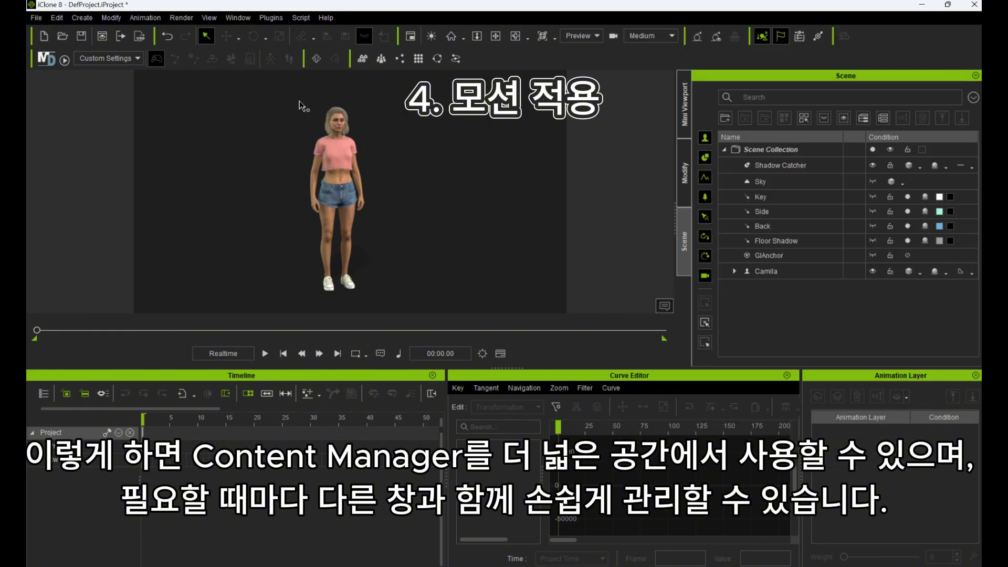
pyautogui.press('F3')
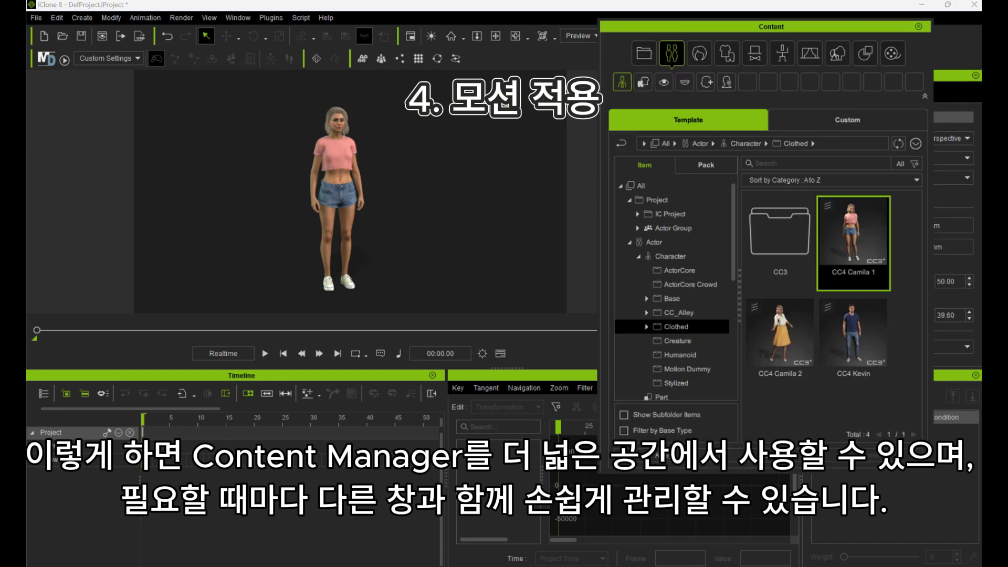
pyautogui.press('F3')
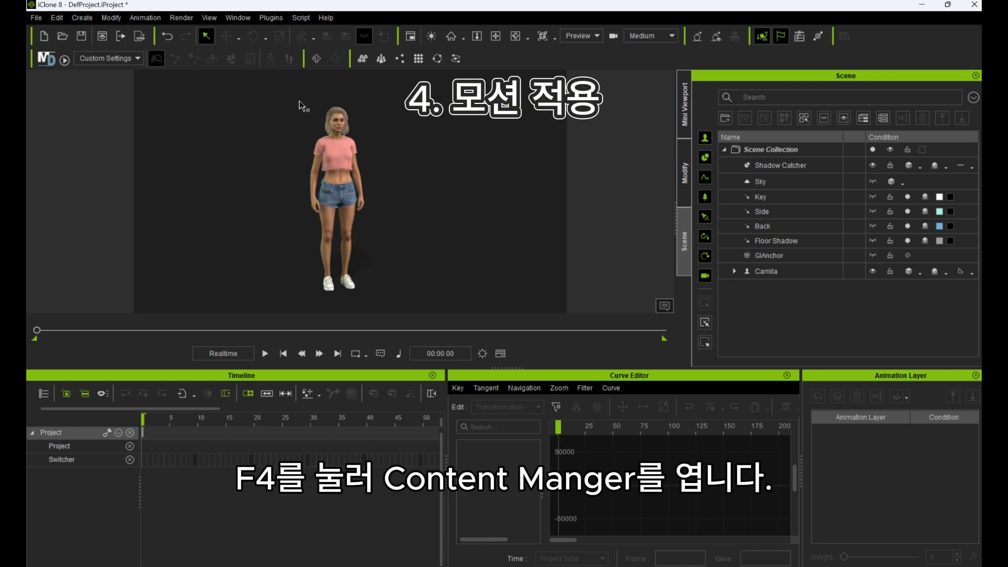
# Step: Drag Catwalk_2Loop from Animation > Motion > 2.Human Female > Move onto Camila
pyautogui.press('F4')
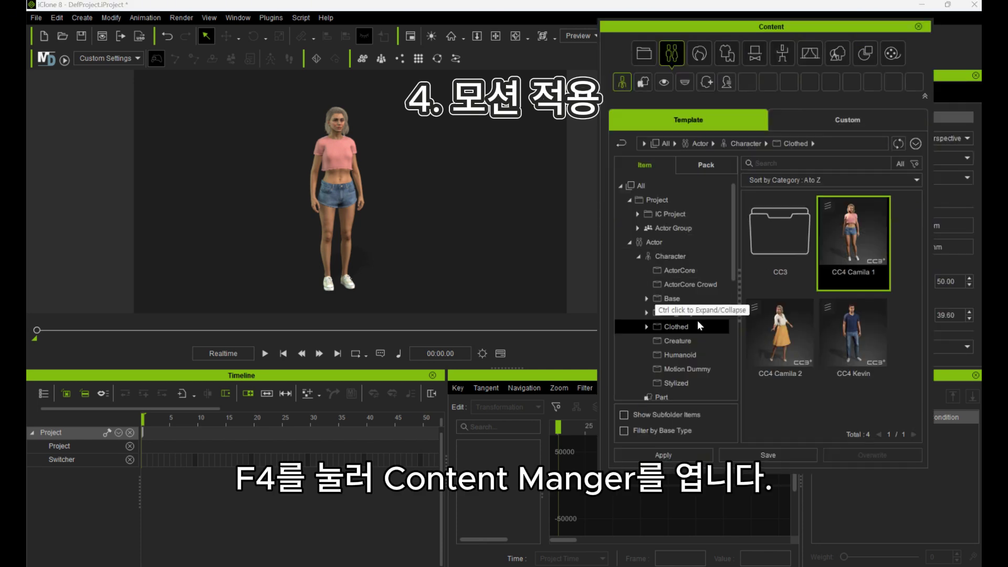
pyautogui.click(782, 60)
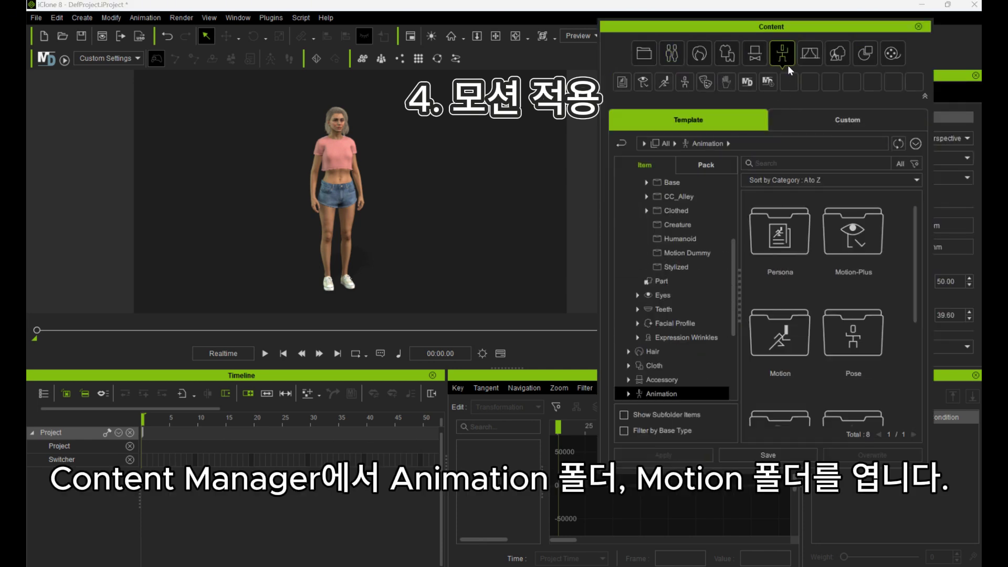
pyautogui.scroll(-1, 651, 336)
pyautogui.click(630, 370)
pyautogui.scroll(-1, 780, 340)
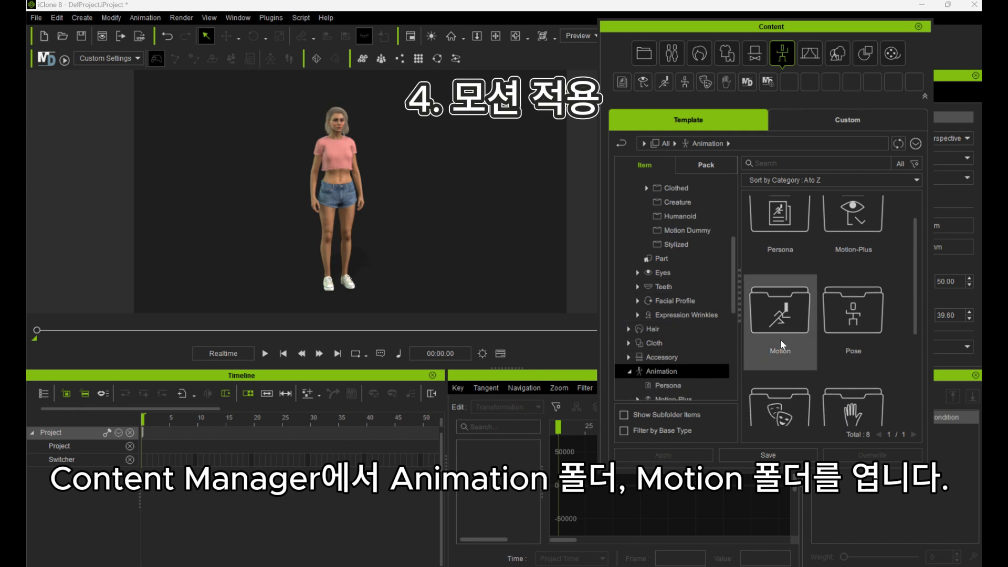
pyautogui.scroll(-5, 666, 368)
pyautogui.click(772, 315)
pyautogui.doubleClick(772, 313)
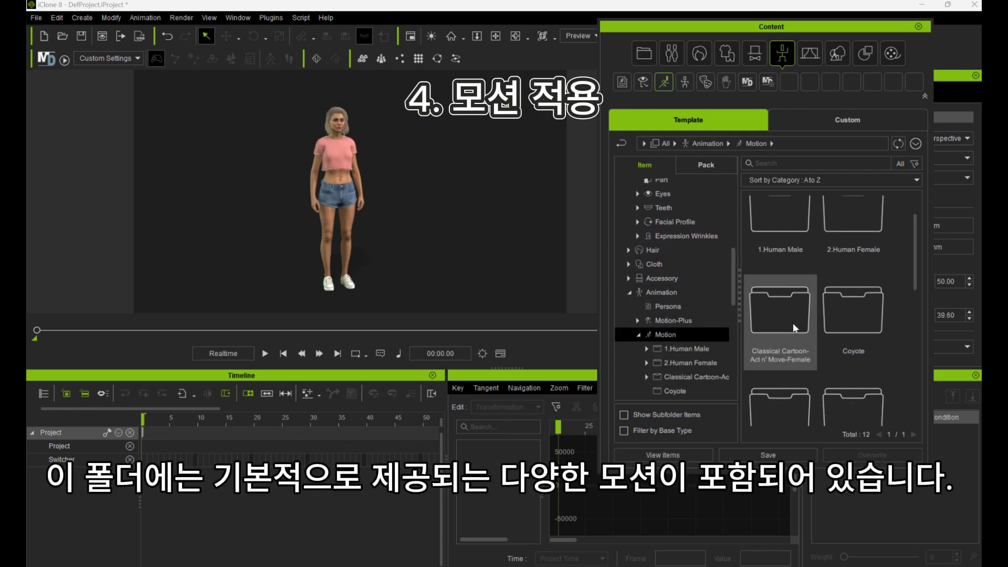
pyautogui.doubleClick(855, 231)
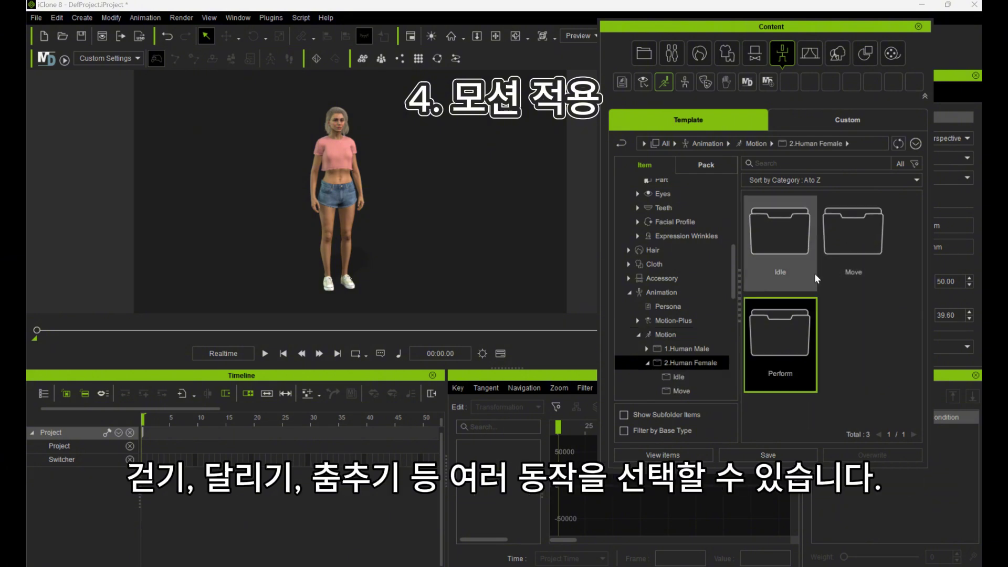
pyautogui.doubleClick(845, 284)
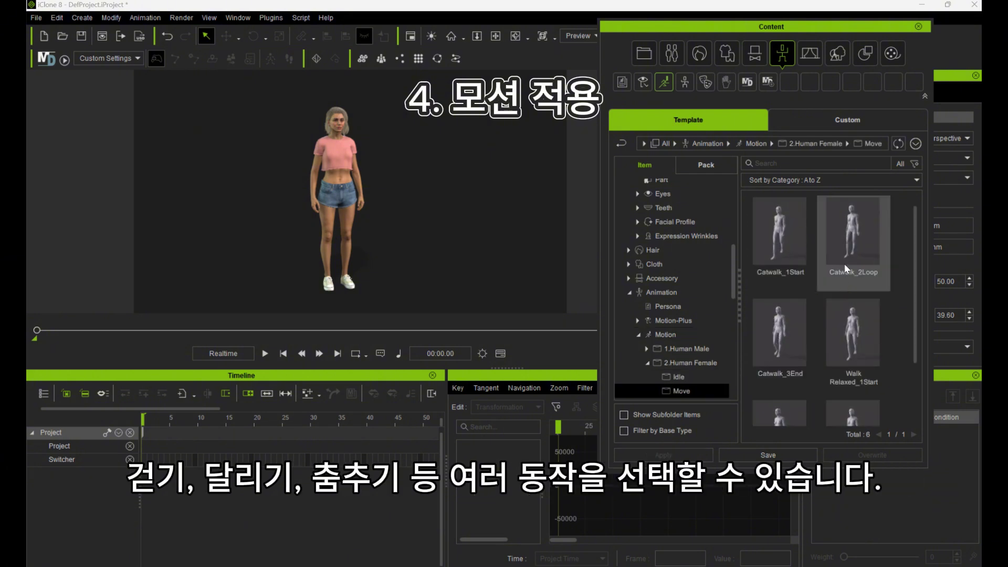
pyautogui.click(852, 258)
pyautogui.moveTo(852, 258); pyautogui.dragTo(338, 193)
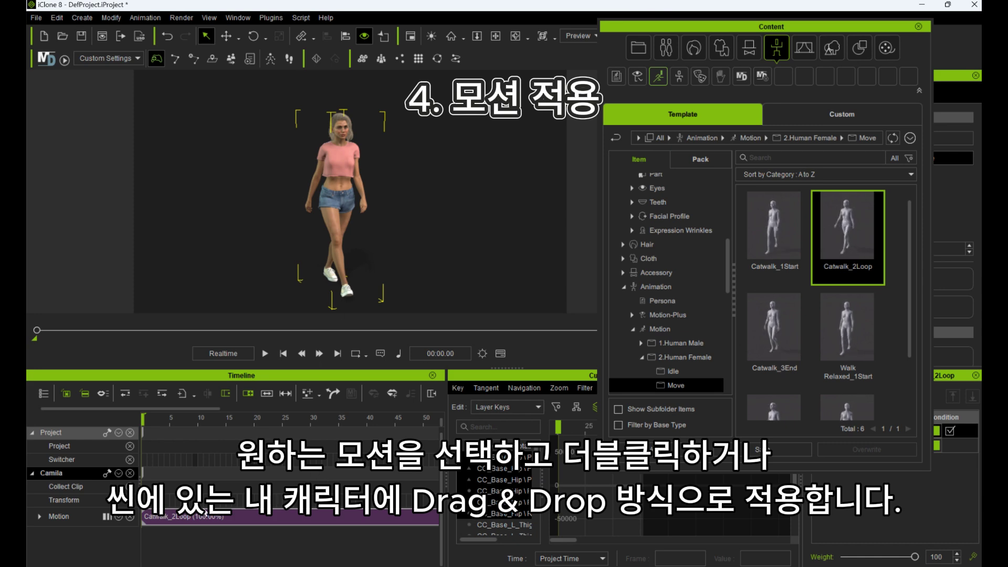
pyautogui.click(148, 417)
pyautogui.keyDown('alt'); pyautogui.scroll(-8, 193, 476); pyautogui.keyUp('alt')
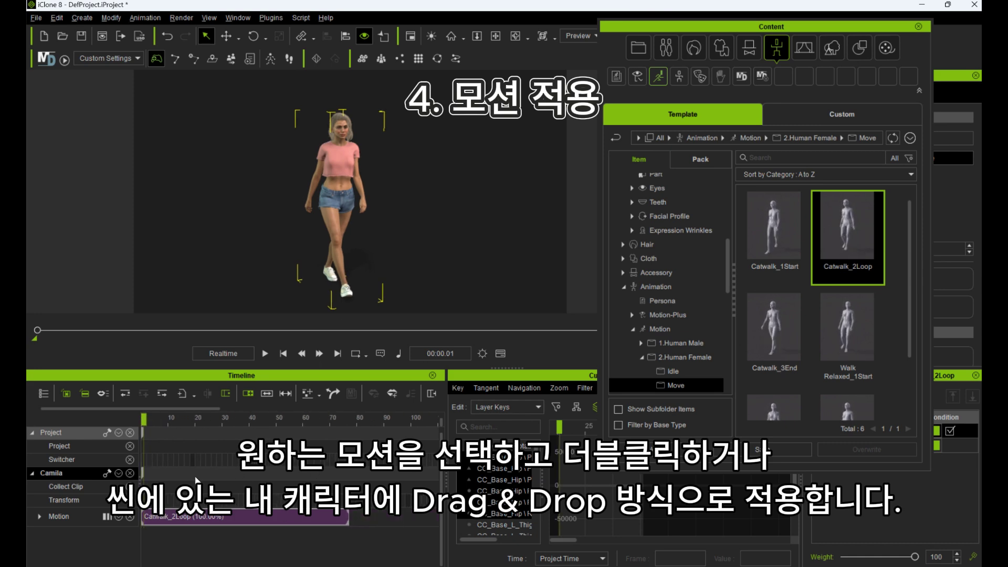
pyautogui.scroll(-1, 191, 475)
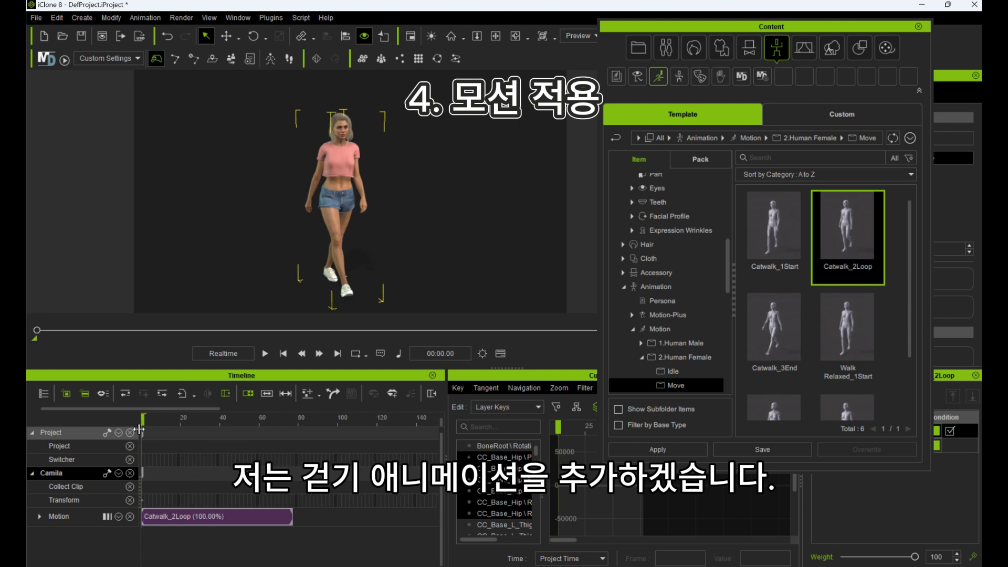
pyautogui.press('space')
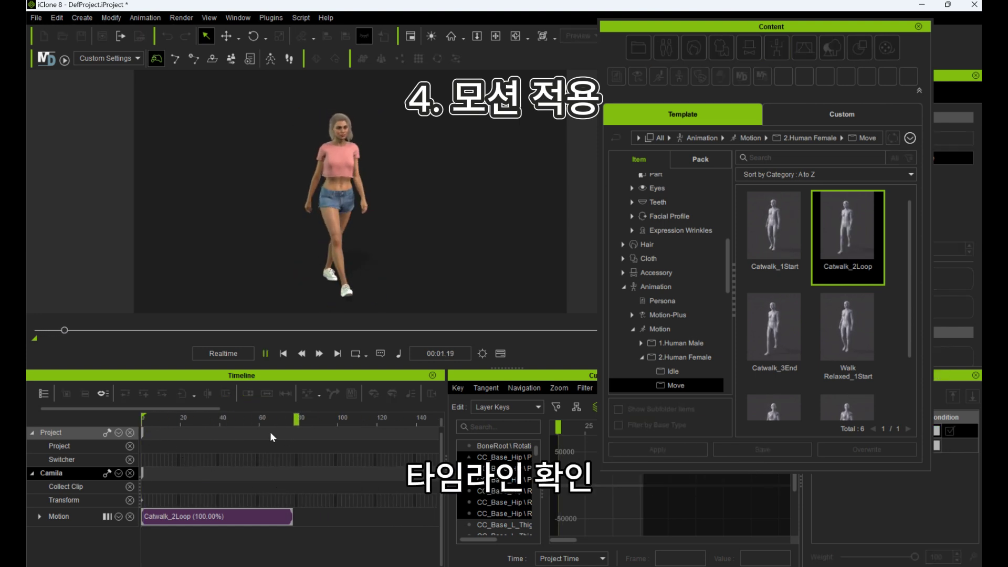
pyautogui.press('space')
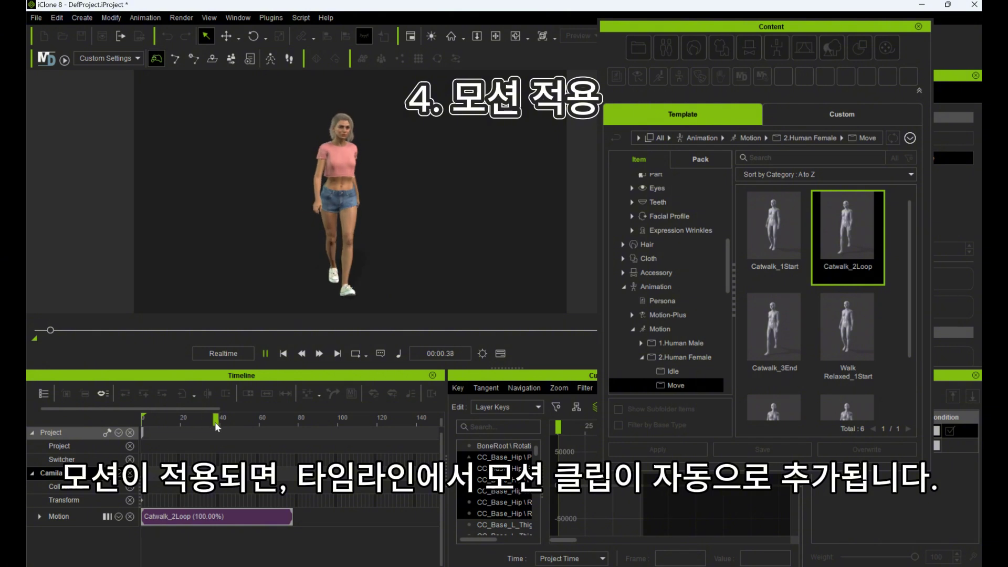
pyautogui.click(254, 421)
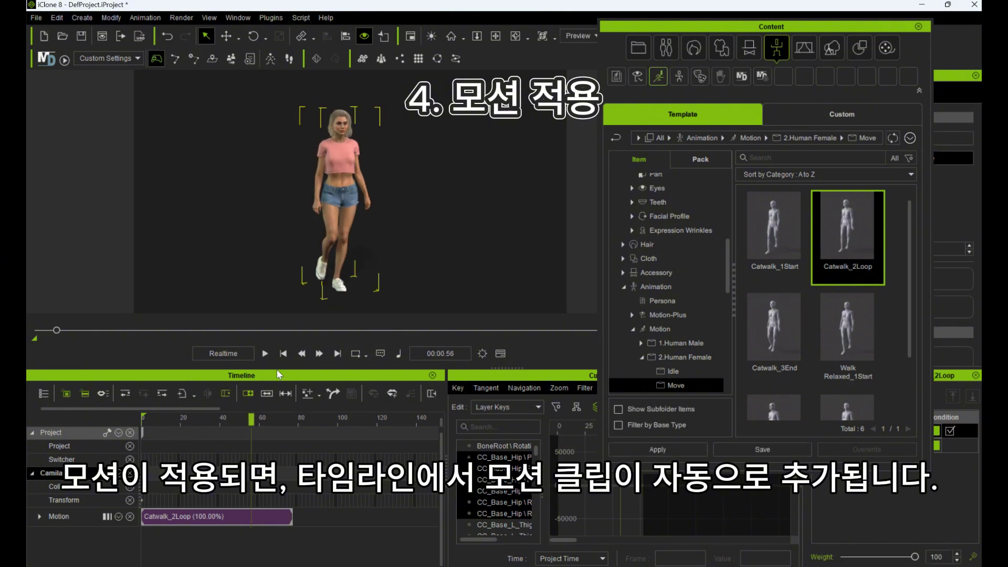
pyautogui.moveTo(251, 420); pyautogui.dragTo(143, 428)
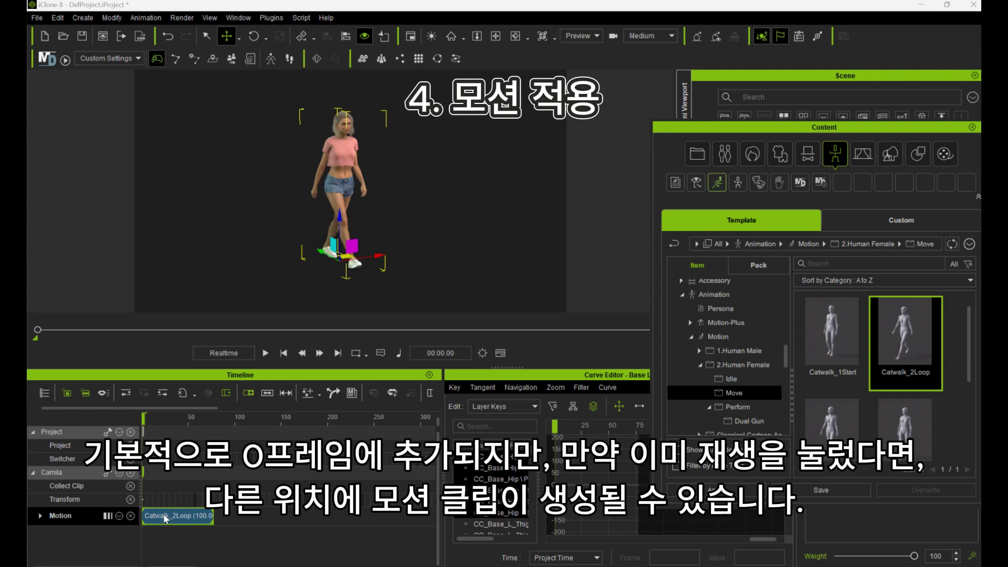
pyautogui.doubleClick(165, 470)
pyautogui.moveTo(157, 514); pyautogui.dragTo(203, 501)
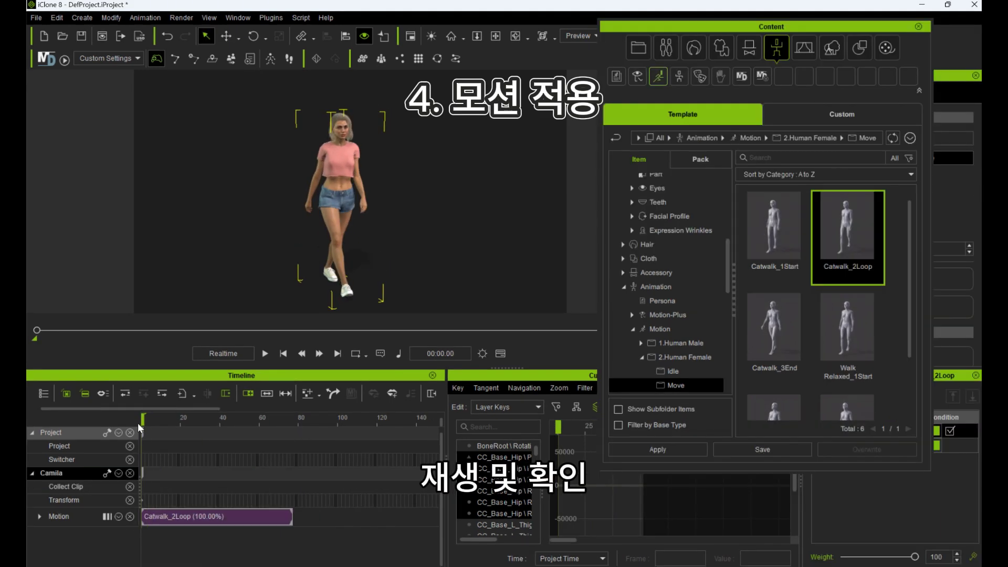
# Step: Play the walk, pause it at frame 0, and close the floating Content window
pyautogui.press('space')
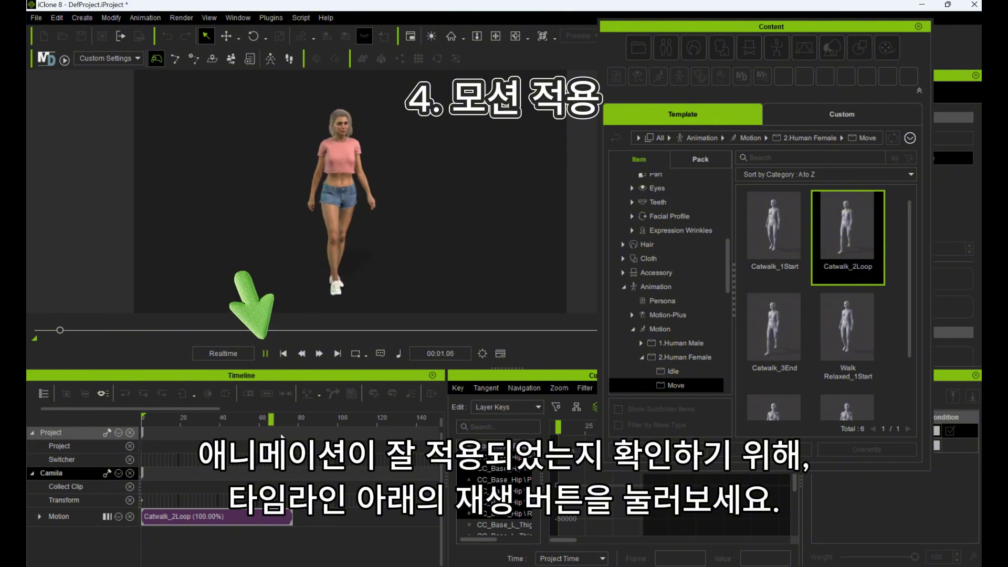
pyautogui.moveTo(229, 420); pyautogui.dragTo(131, 447)
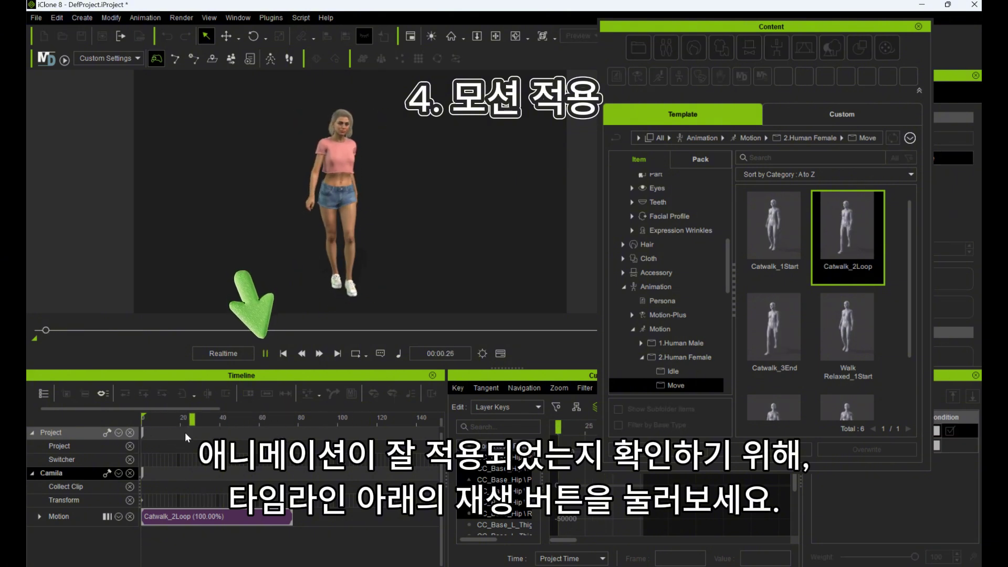
pyautogui.click(254, 421)
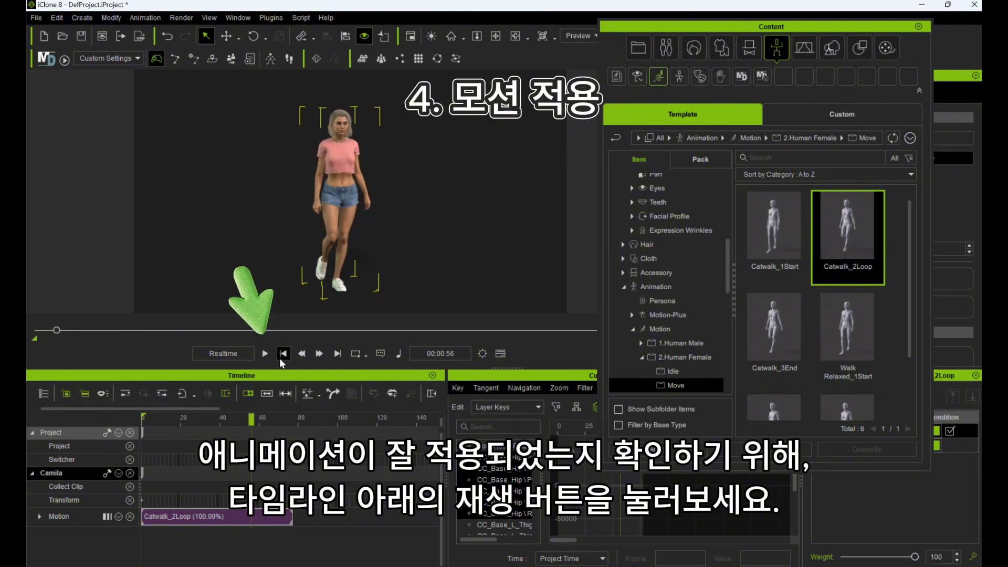
pyautogui.moveTo(234, 419); pyautogui.dragTo(129, 448)
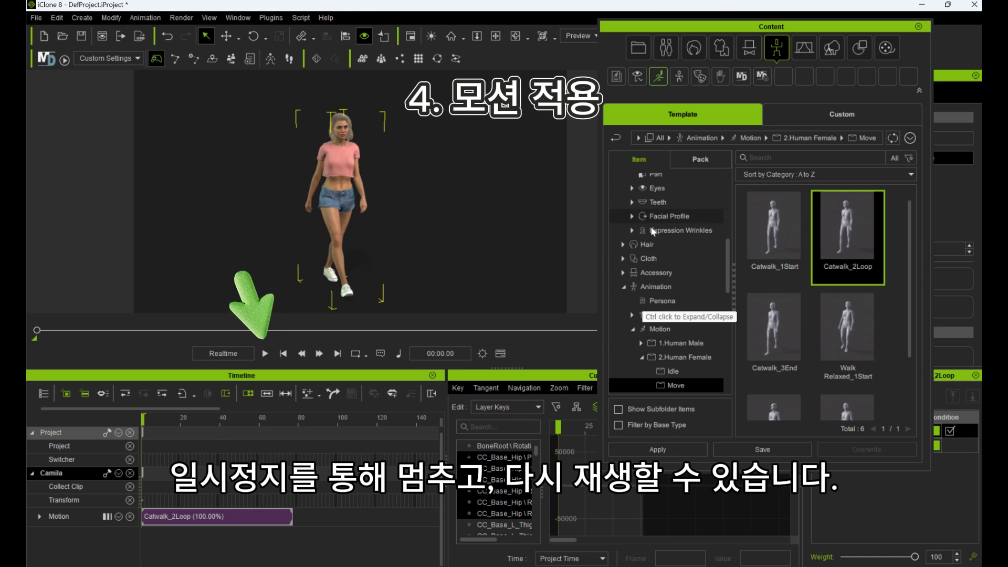
pyautogui.click(577, 376)
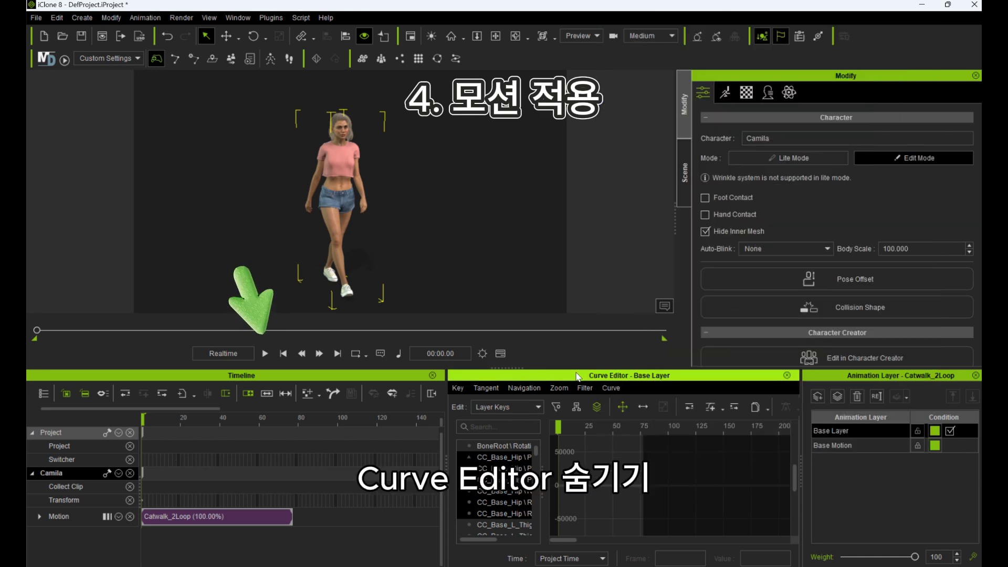
# Step: Close the Curve Editor and Animation Layer panels
pyautogui.click(788, 376)
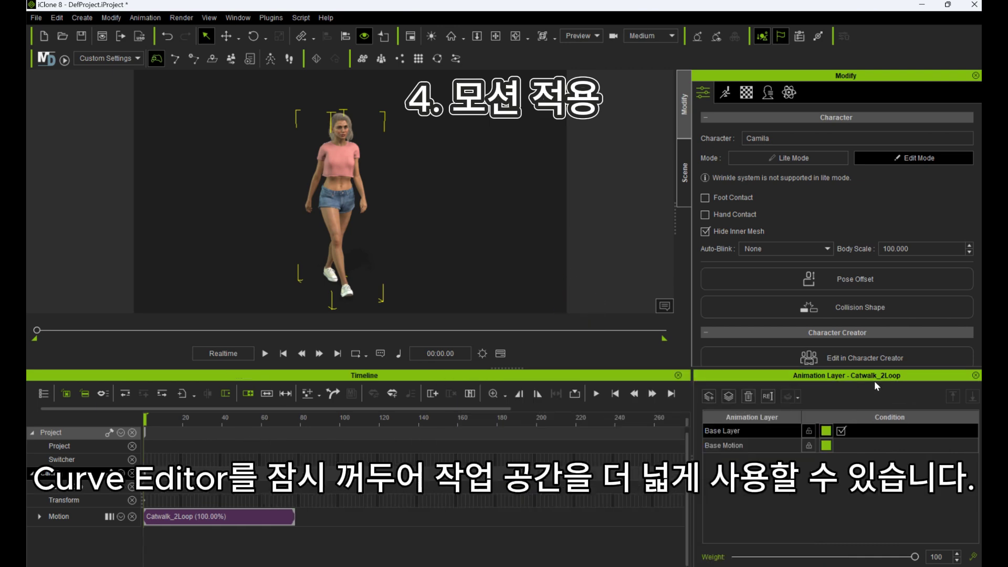
pyautogui.click(975, 376)
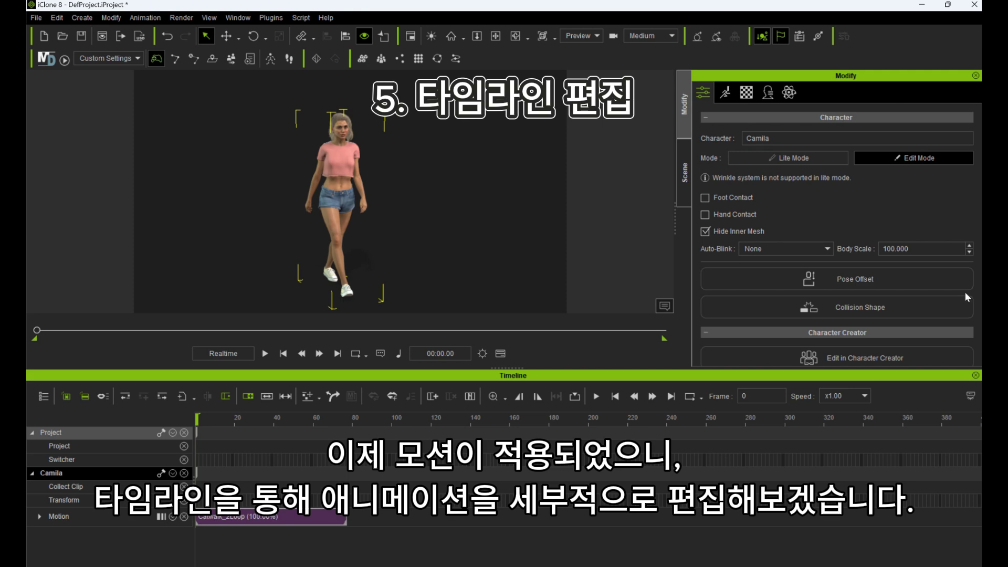
pyautogui.scroll(-3, 287, 442)
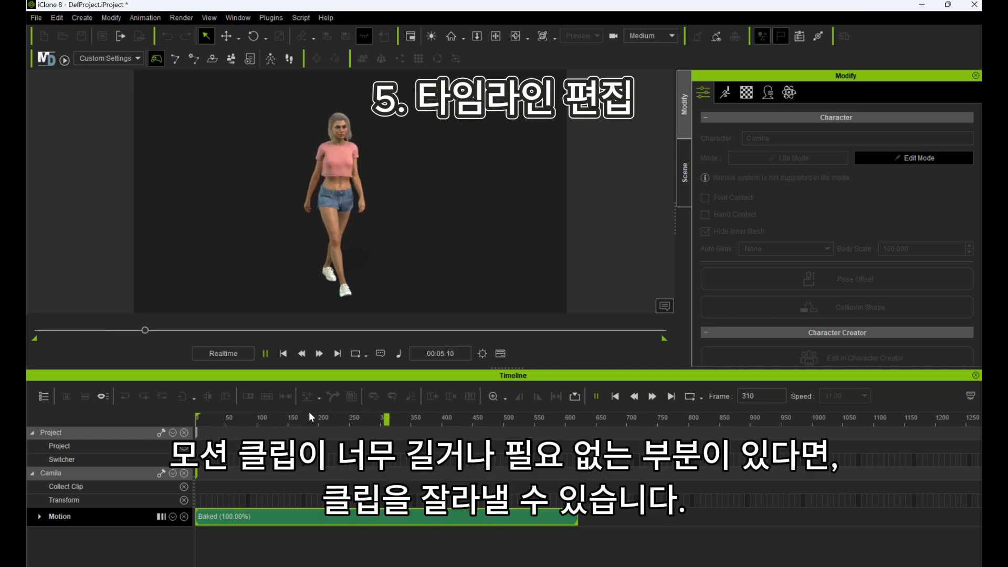
# Step: Break the Baked clip at frame 222 and slide its second part later, leaving a gap
pyautogui.click(357, 420)
pyautogui.moveTo(356, 419); pyautogui.dragTo(332, 425)
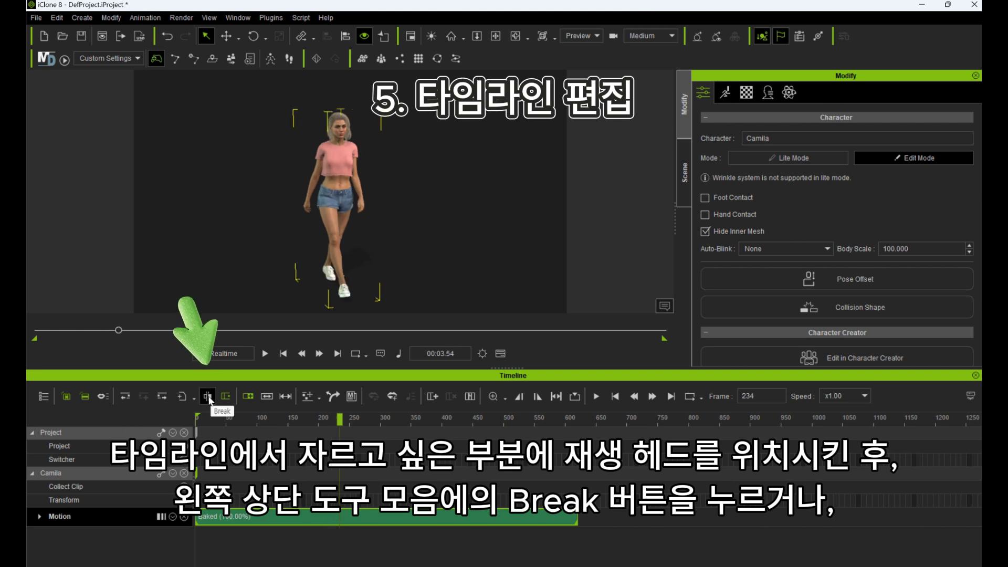
pyautogui.click(208, 397)
pyautogui.hotkey('ctrl', 'z')
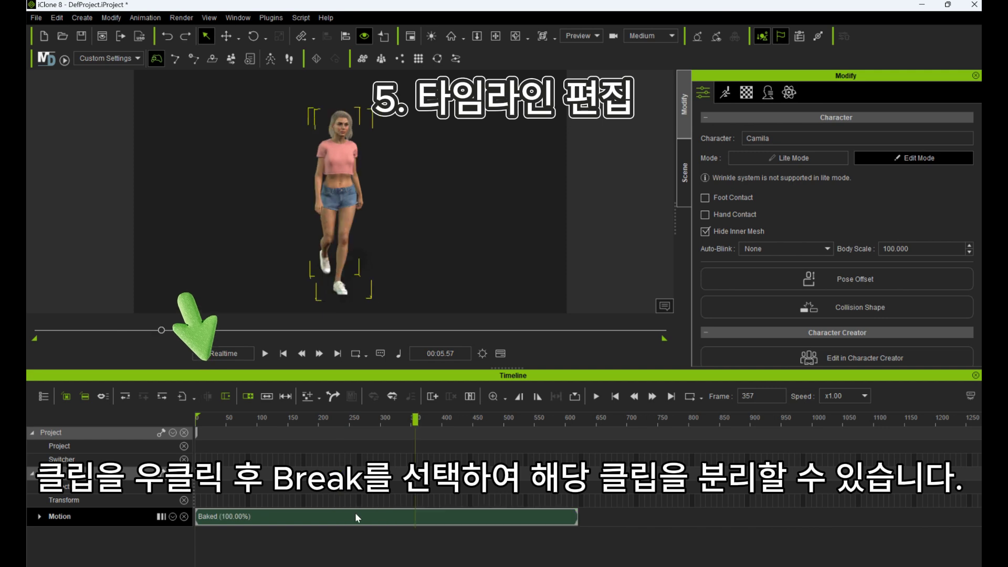
pyautogui.rightClick(347, 516)
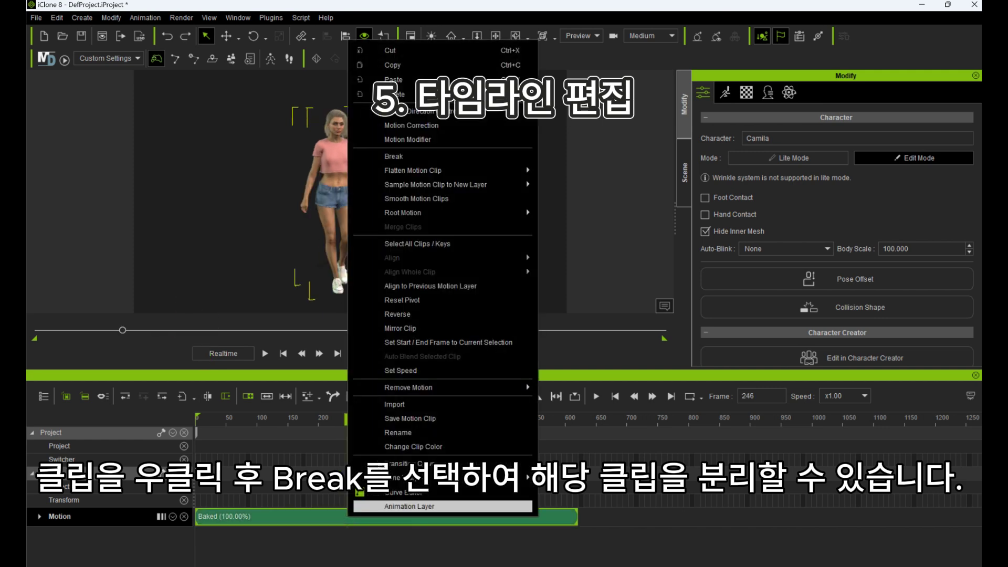
pyautogui.click(443, 160)
pyautogui.moveTo(361, 520); pyautogui.dragTo(414, 522)
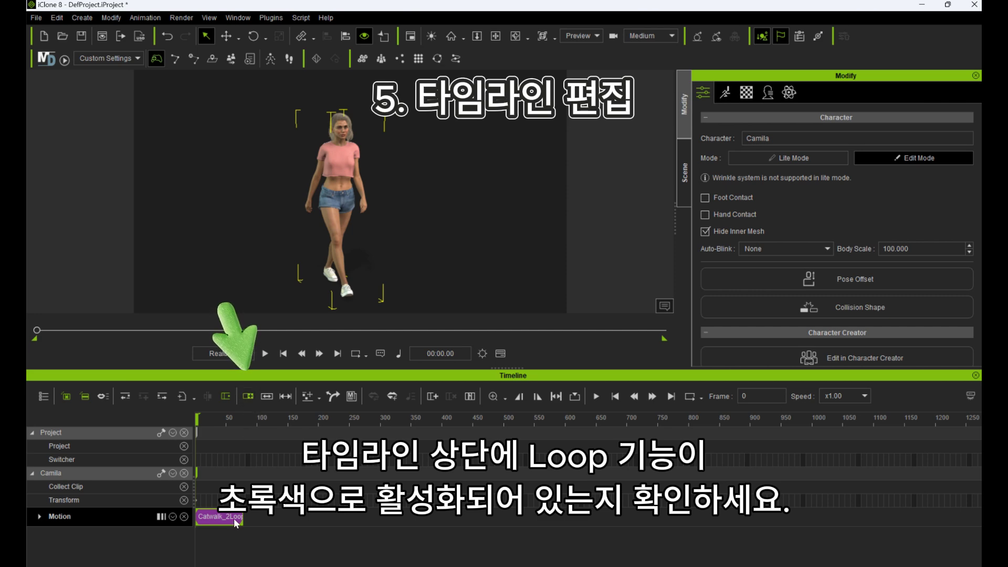
# Step: Stretch the Catwalk_2Loop clip to loop until about frame 350 and play it
pyautogui.moveTo(273, 517); pyautogui.dragTo(415, 524)
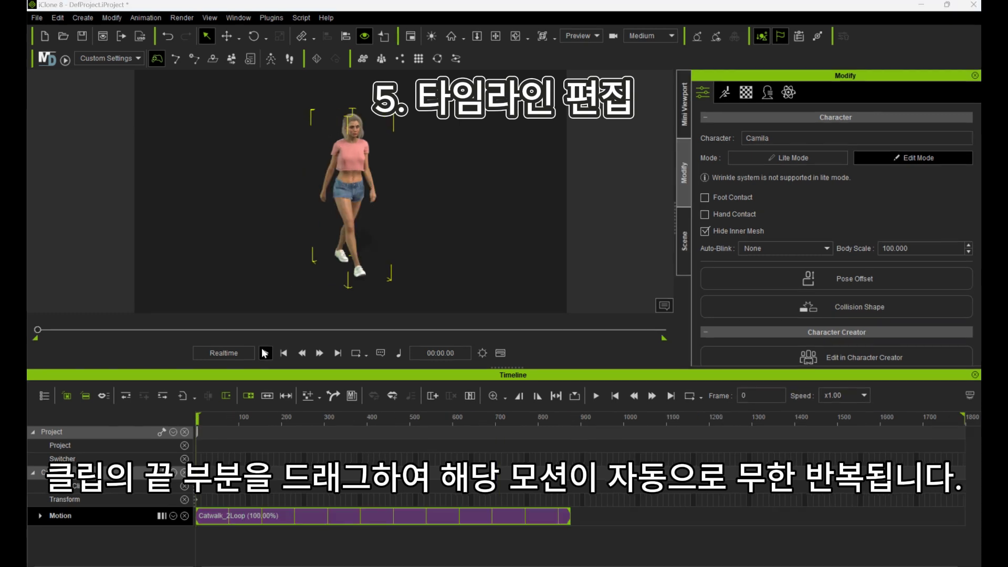
pyautogui.click(265, 353)
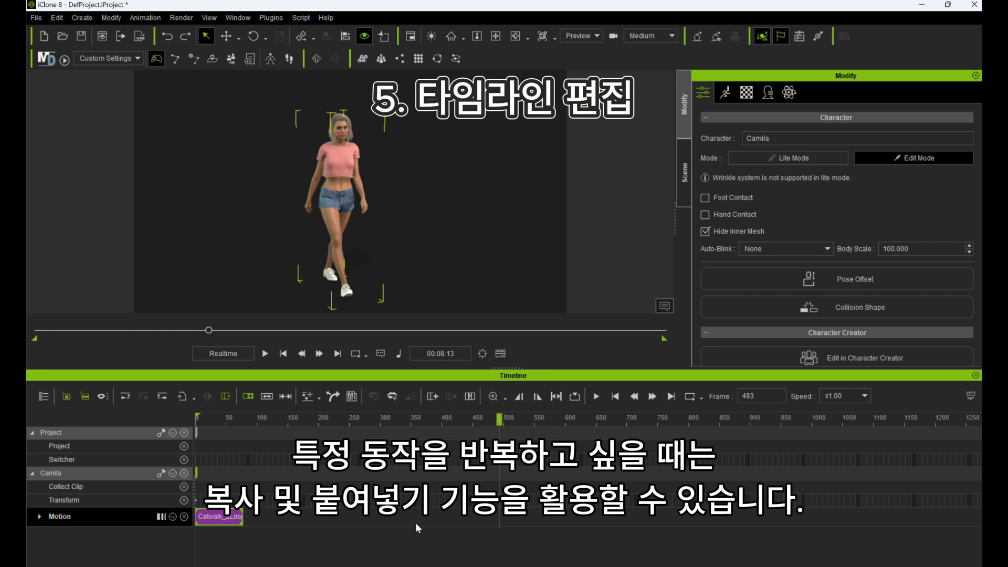
# Step: Paste copies of the Catwalk_2Loop clip at frames 112 and 224
pyautogui.click(228, 513)
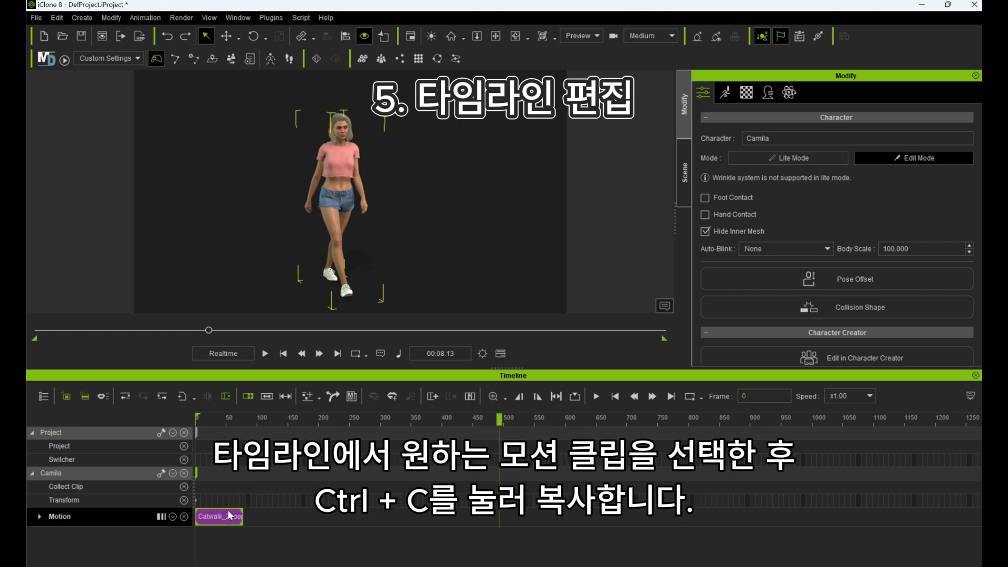
pyautogui.click(264, 424)
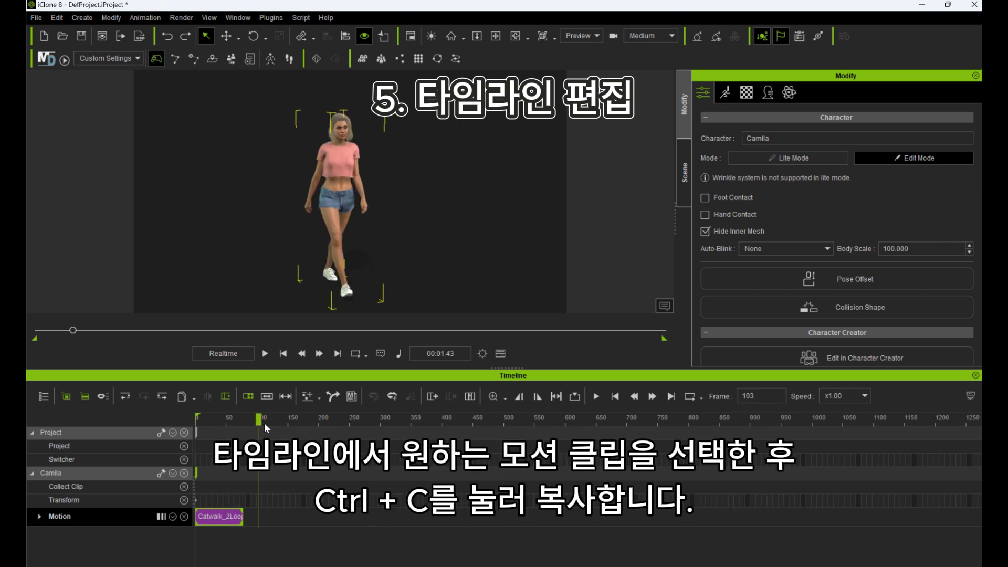
pyautogui.click(265, 514)
pyautogui.hotkey('ctrl', 'v')
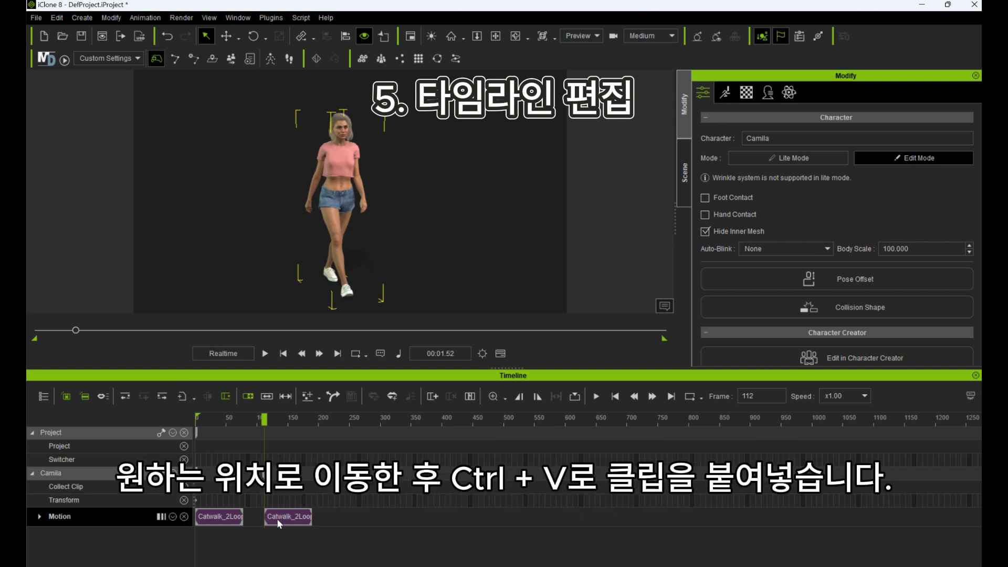
pyautogui.click(329, 424)
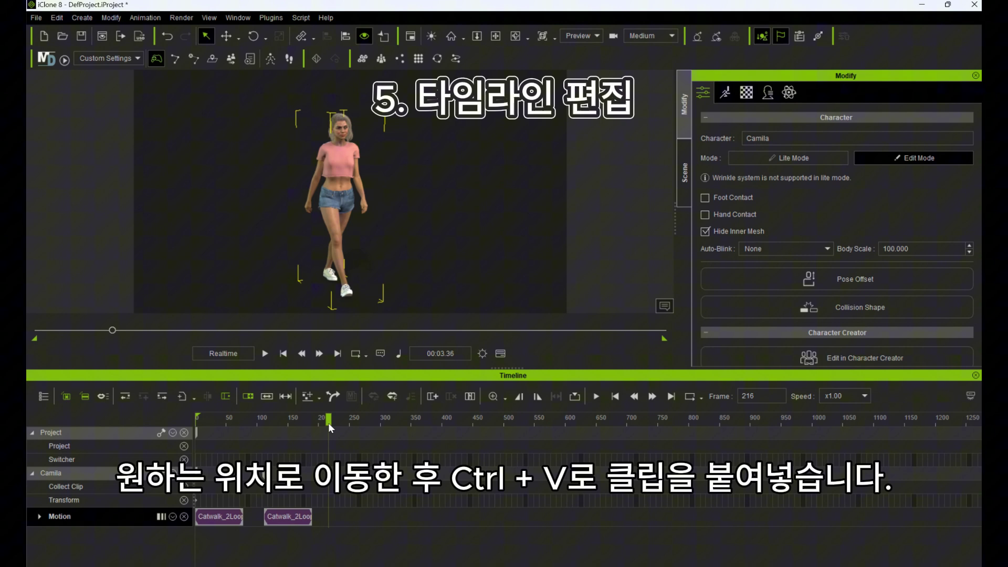
pyautogui.click(333, 520)
pyautogui.hotkey('ctrl', 'v')
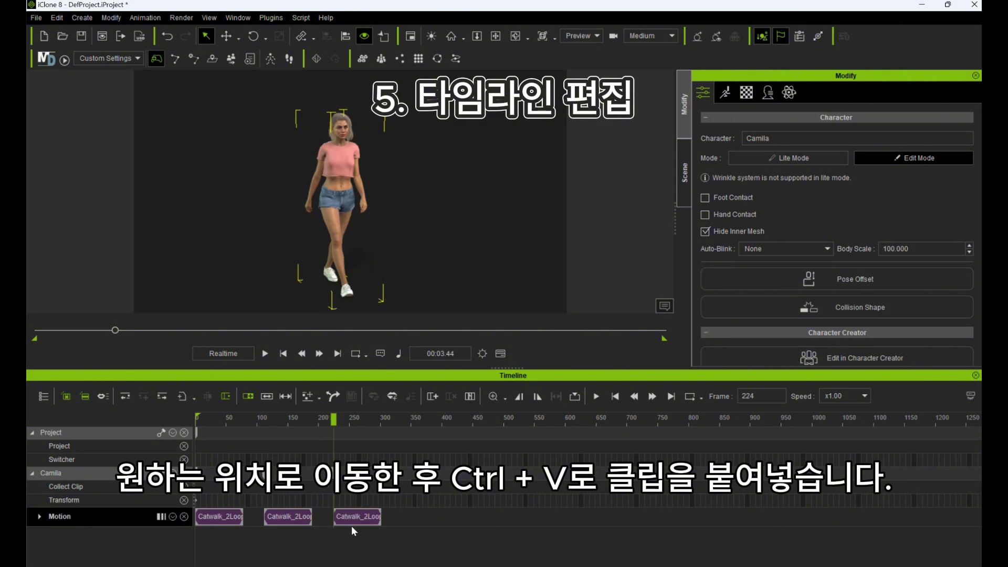
# Step: Undo the last paste, stretch the clip to loop to about frame 390, and shift it near frame 148
pyautogui.click(364, 487)
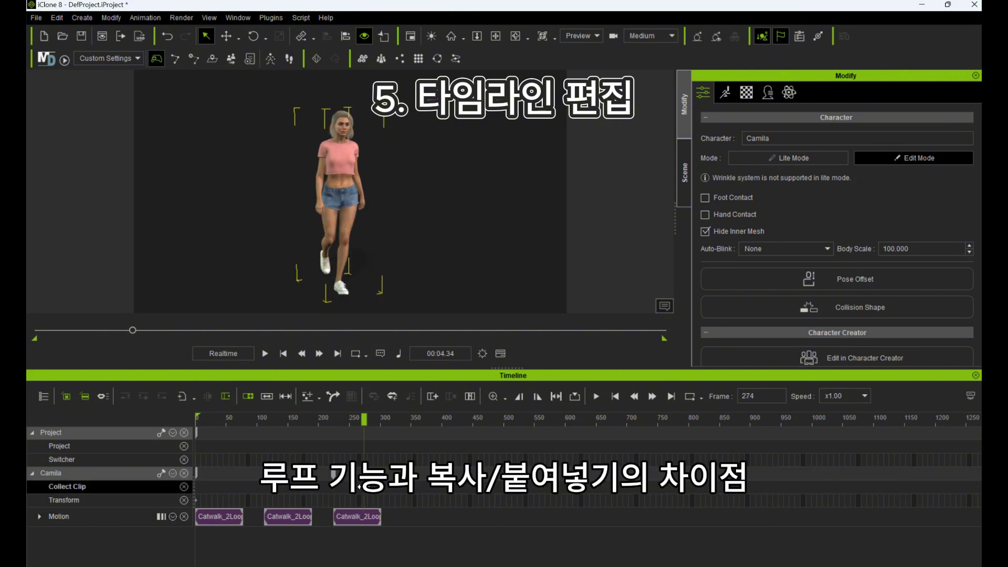
pyautogui.hotkey('ctrl', 'z')
pyautogui.moveTo(240, 518); pyautogui.dragTo(434, 519)
pyautogui.moveTo(275, 517)
pyautogui.mouseDown()
pyautogui.moveTo(476, 531)
pyautogui.moveTo(250, 519)
pyautogui.moveTo(420, 524)
pyautogui.moveTo(293, 518)
pyautogui.mouseUp()
# Step: Undo the clip move and loop extension, then paste walk copies at frames 107 and 239
pyautogui.hotkey('ctrl', 'z')
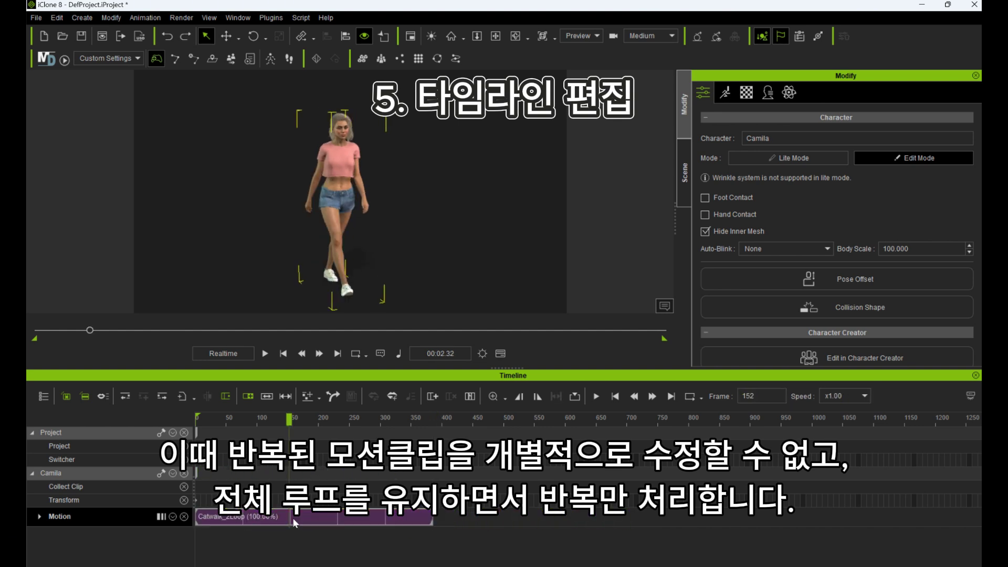
pyautogui.hotkey('ctrl', 'z')
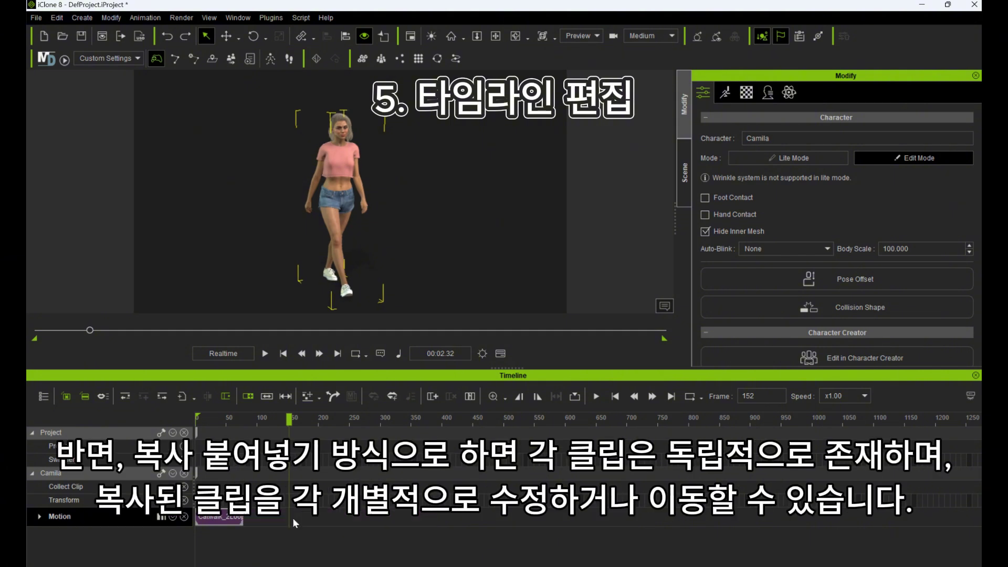
pyautogui.click(261, 518)
pyautogui.hotkey('ctrl', 'v')
pyautogui.click(344, 517)
pyautogui.hotkey('ctrl', 'v')
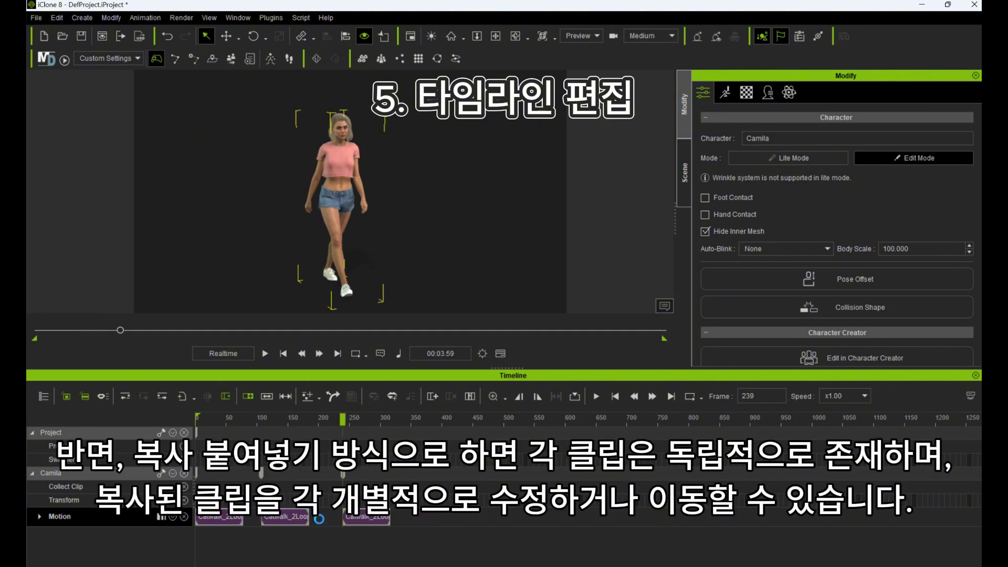
# Step: Move the second Catwalk_2Loop clip against the first and shift the third later along the track
pyautogui.moveTo(258, 518); pyautogui.dragTo(251, 518)
pyautogui.click(367, 519)
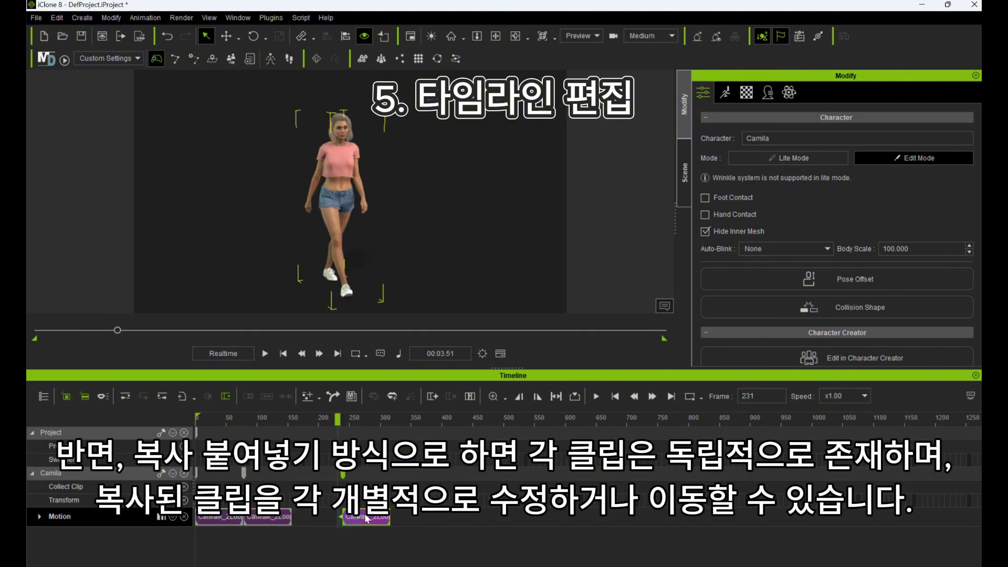
pyautogui.moveTo(357, 518); pyautogui.dragTo(390, 519)
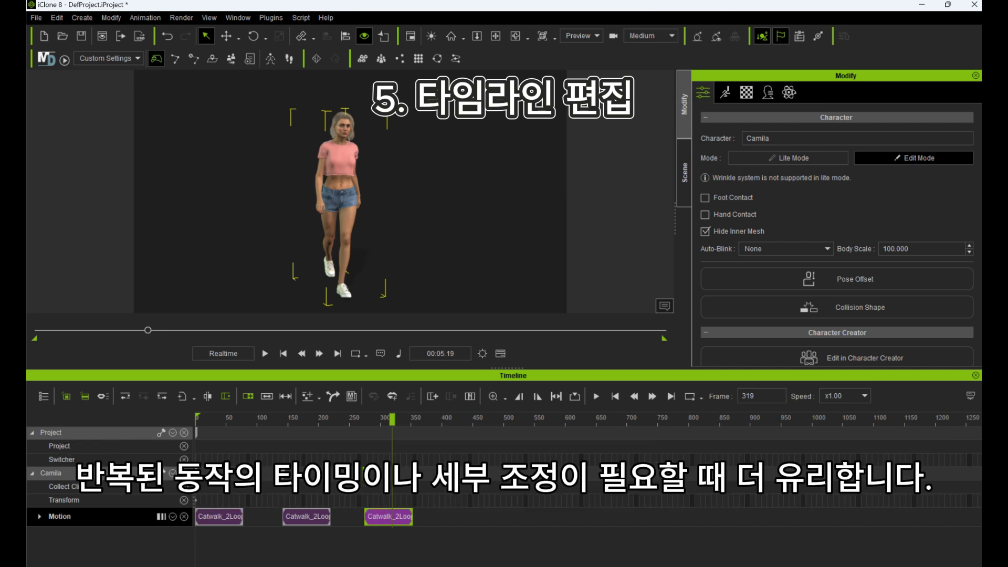
pyautogui.click(419, 490)
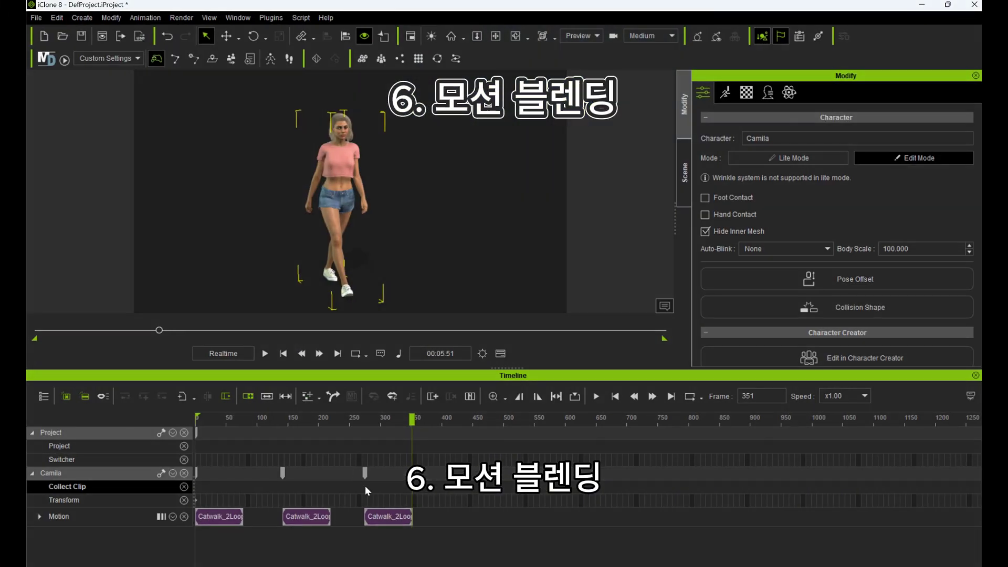
# Step: Apply Stand to Sit from the Content Manager's 2.Human Female > Perform motions to Camila
pyautogui.click(315, 474)
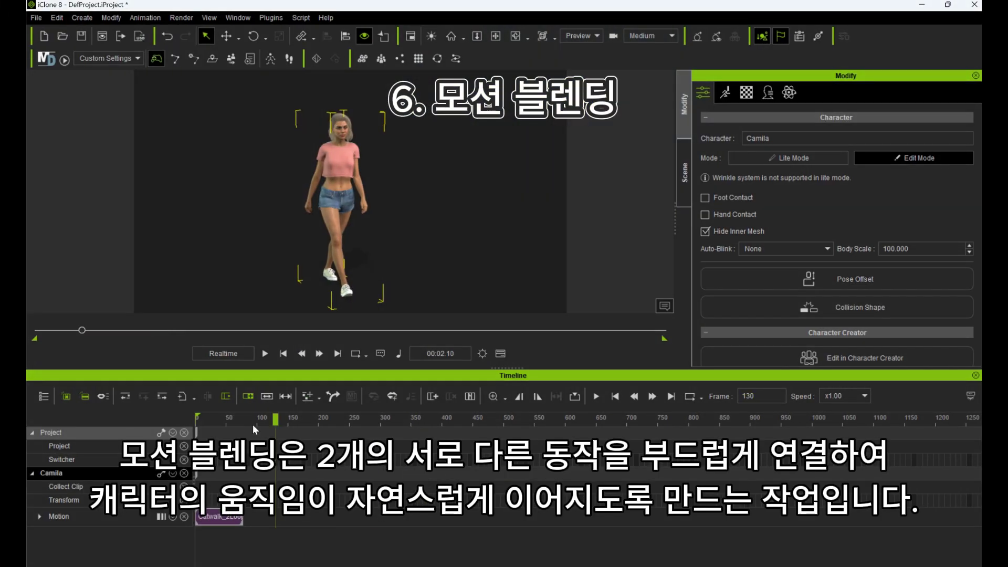
pyautogui.press('F4')
pyautogui.scroll(-1, 707, 369)
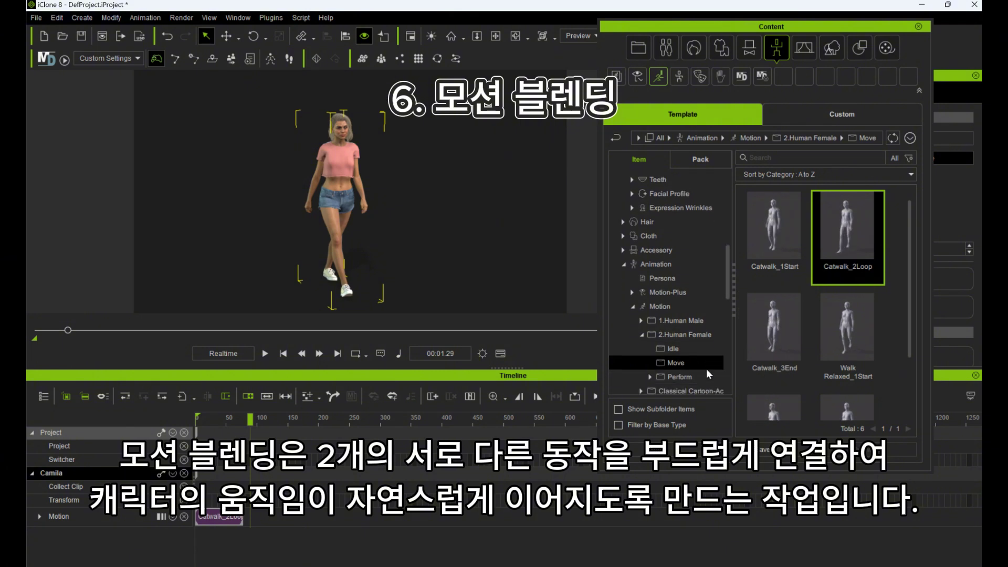
pyautogui.doubleClick(660, 377)
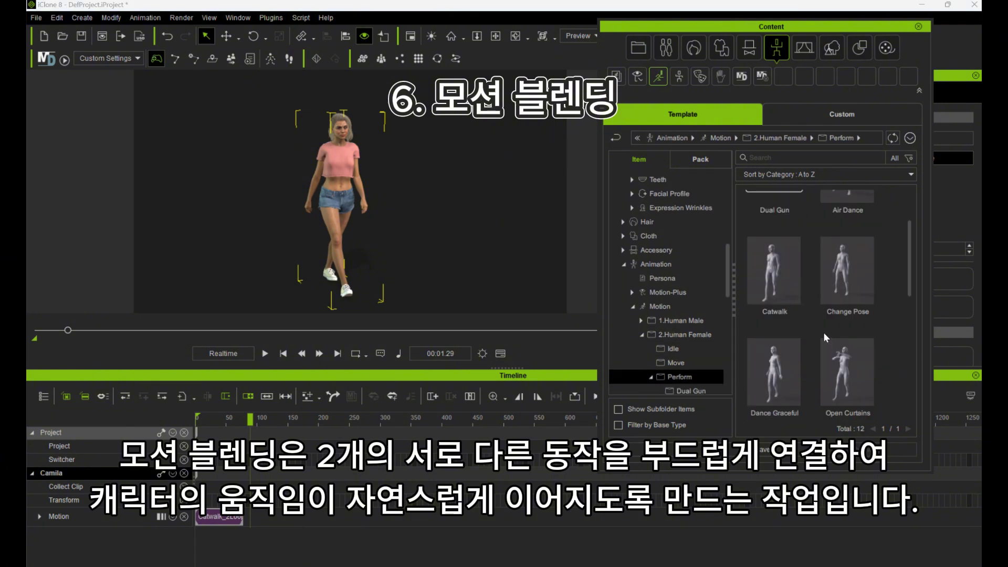
pyautogui.scroll(-1, 774, 351)
pyautogui.scroll(-1, 716, 365)
pyautogui.scroll(-2, 836, 316)
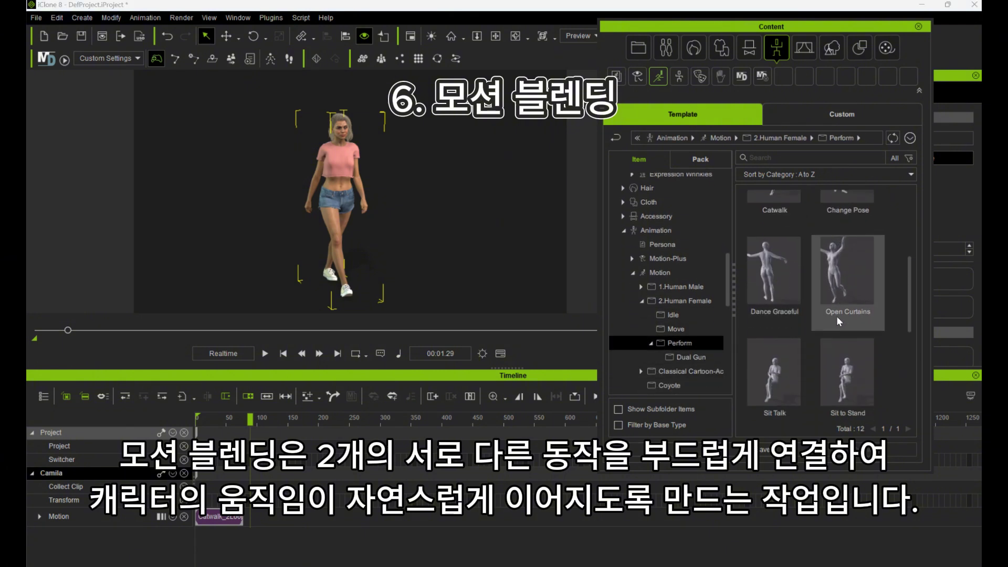
pyautogui.scroll(-3, 836, 316)
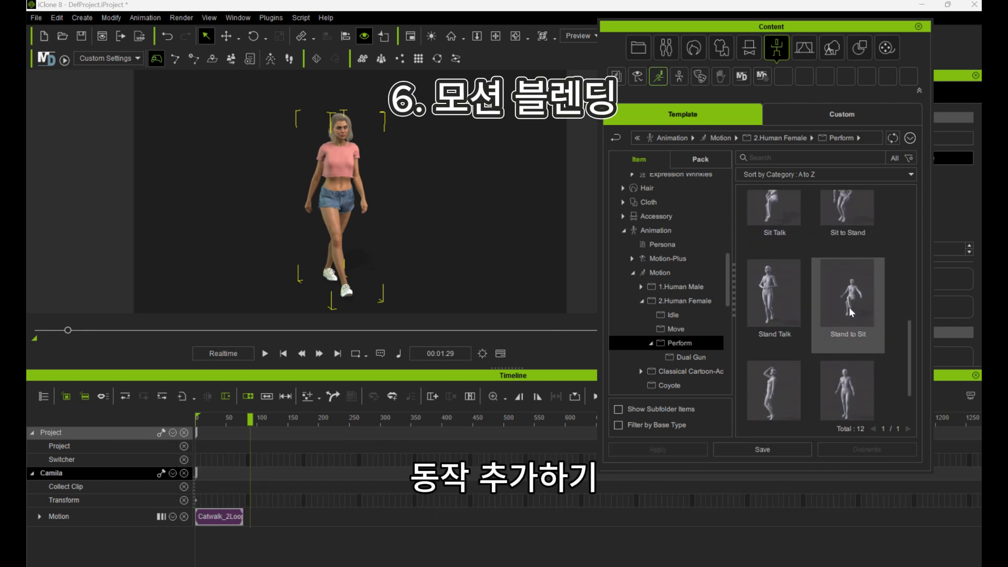
pyautogui.scroll(2, 837, 308)
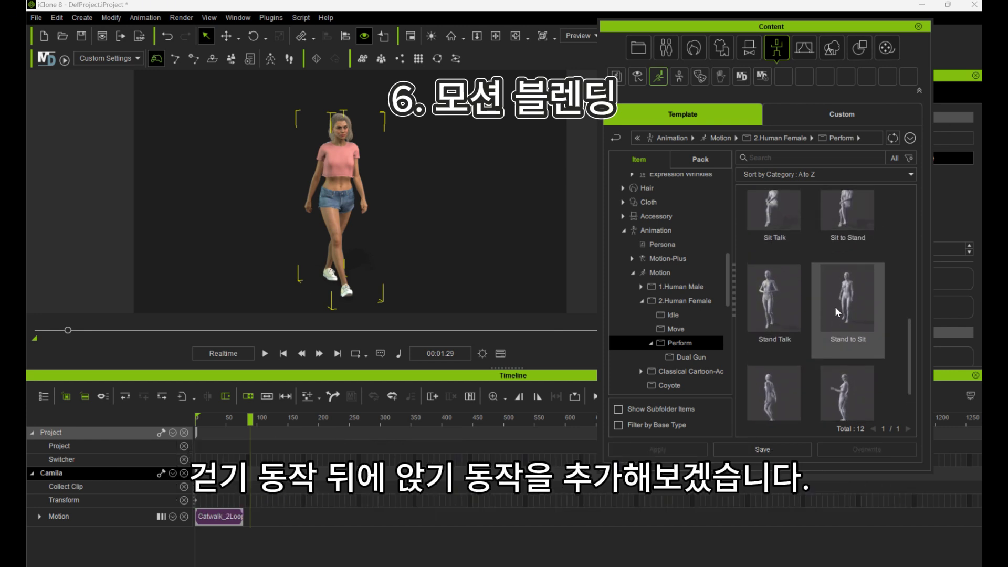
pyautogui.scroll(-1, 861, 331)
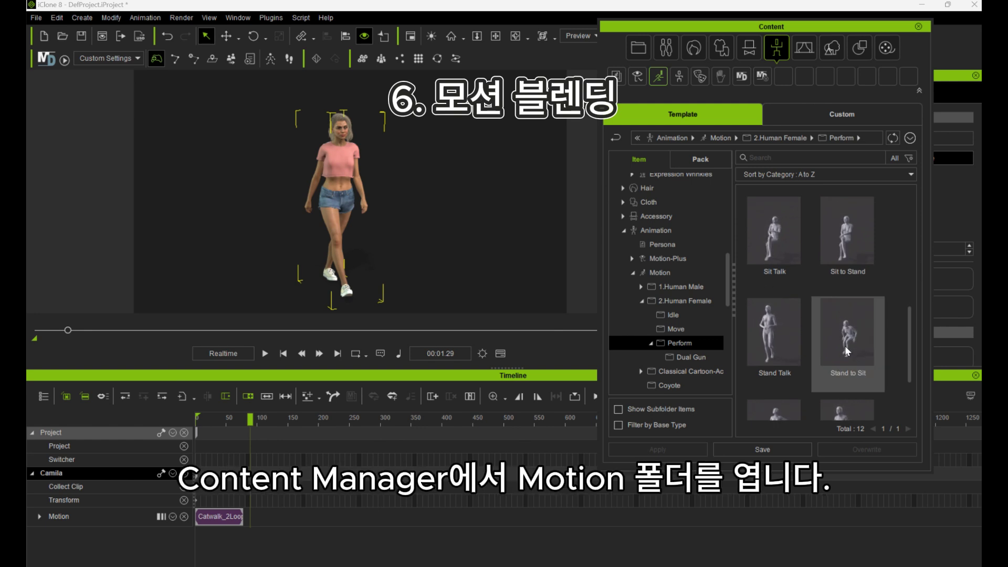
pyautogui.moveTo(847, 351); pyautogui.dragTo(339, 276)
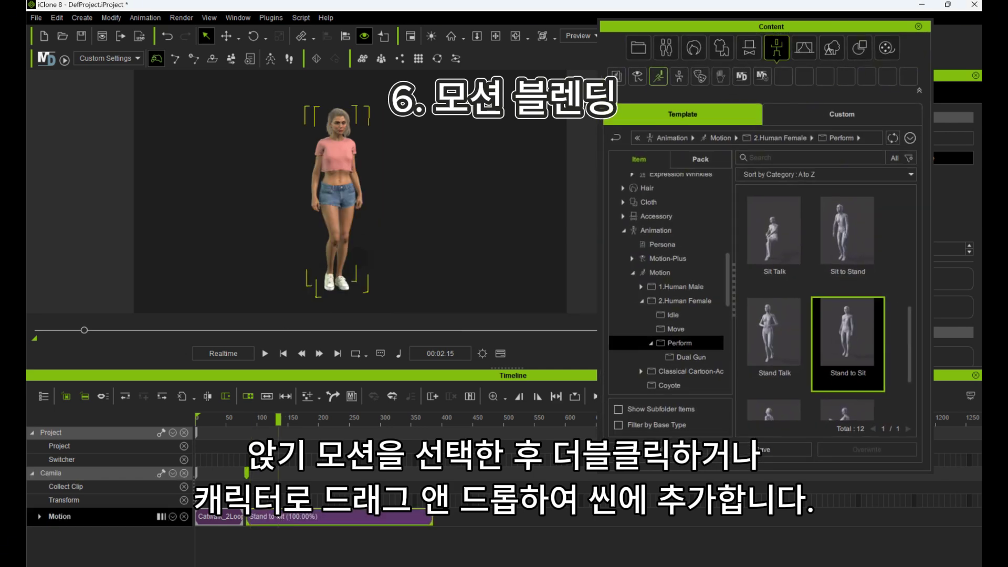
# Step: Preview from frame 50, move Stand to Sit later and extend the Catwalk_2Loop clip
pyautogui.moveTo(278, 516); pyautogui.dragTo(229, 517)
pyautogui.press('space')
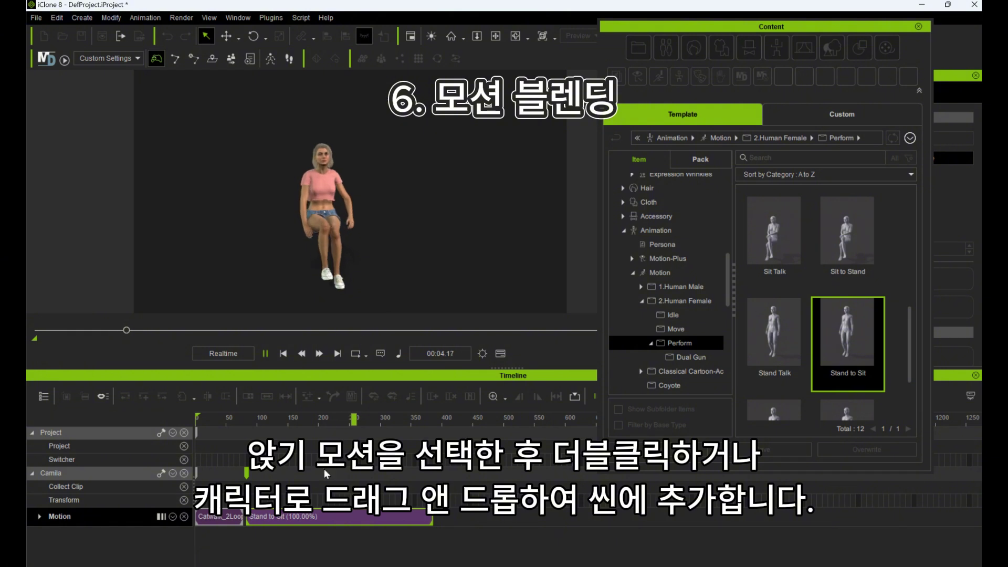
pyautogui.press('space')
pyautogui.moveTo(305, 517); pyautogui.dragTo(387, 524)
pyautogui.moveTo(244, 516); pyautogui.dragTo(391, 522)
# Step: Replay and nudge Stand to Sit until it starts right where the walk clip ends
pyautogui.moveTo(268, 425); pyautogui.dragTo(194, 440)
pyautogui.press('space')
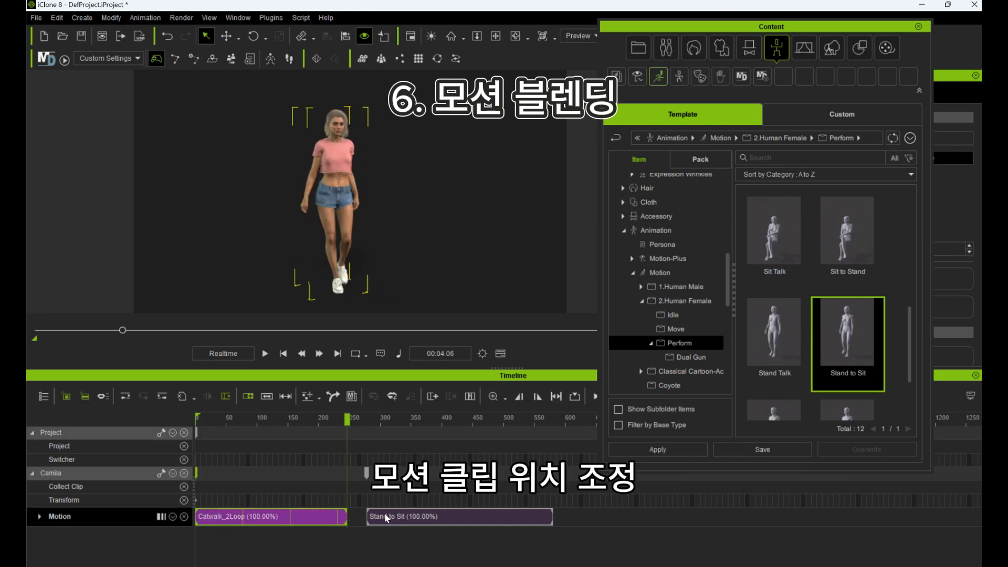
pyautogui.click(309, 419)
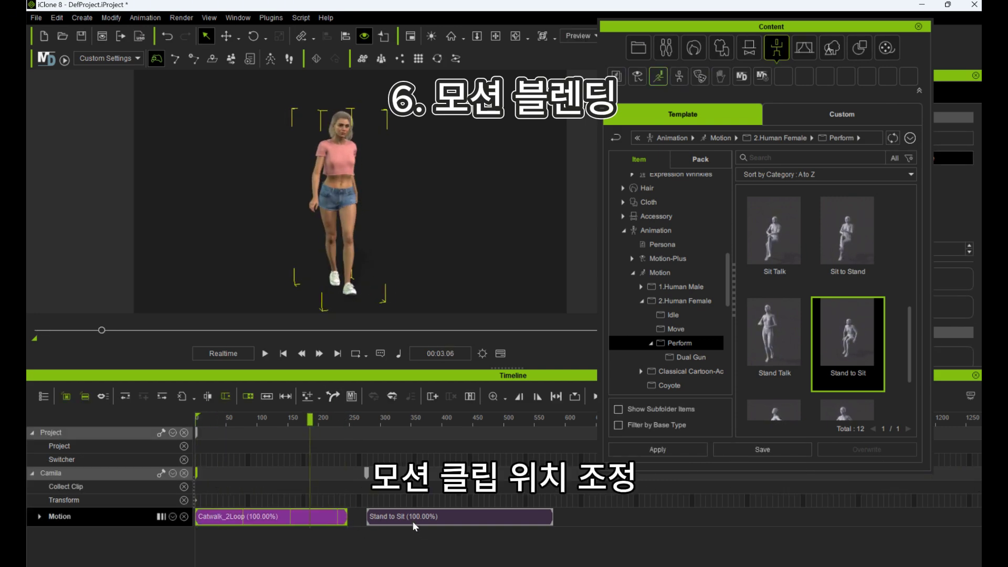
pyautogui.moveTo(412, 521); pyautogui.dragTo(380, 520)
pyautogui.press('space')
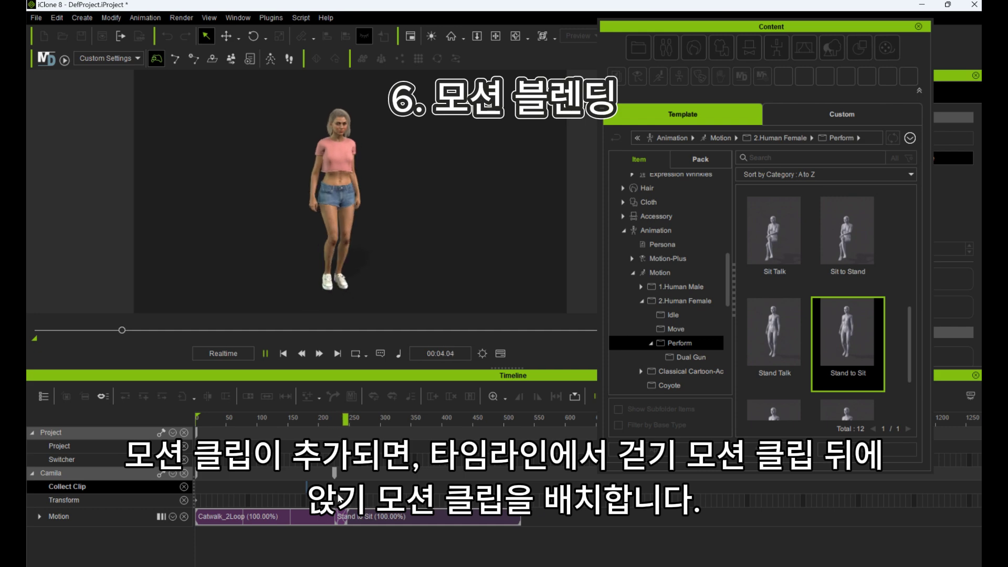
pyautogui.press('space')
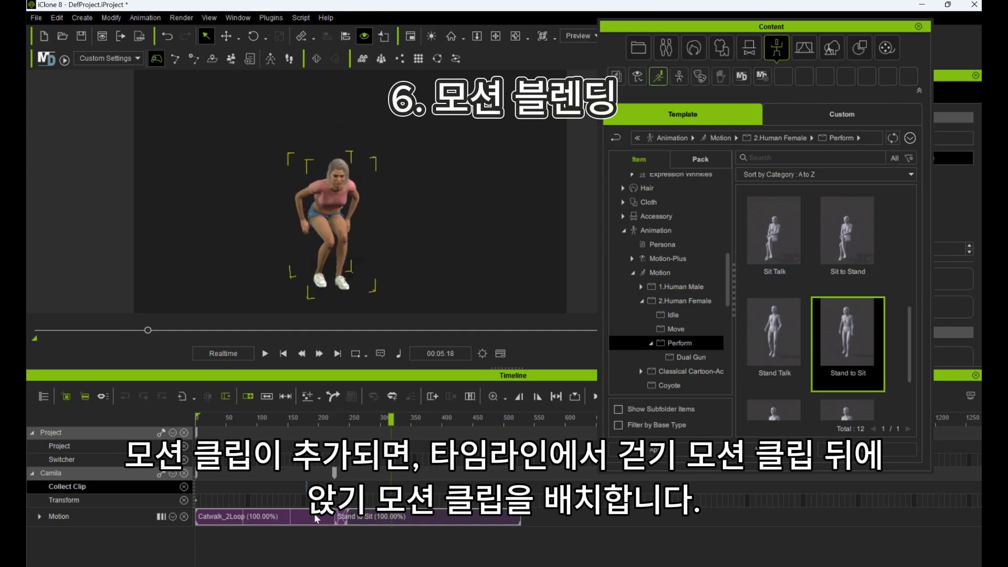
pyautogui.moveTo(368, 523); pyautogui.dragTo(393, 522)
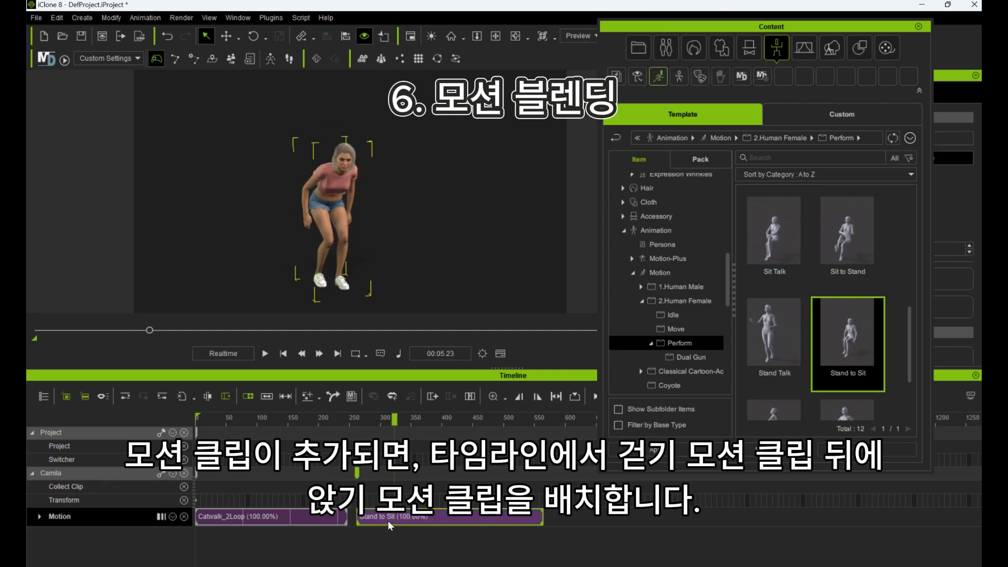
pyautogui.click(360, 420)
pyautogui.click(360, 474)
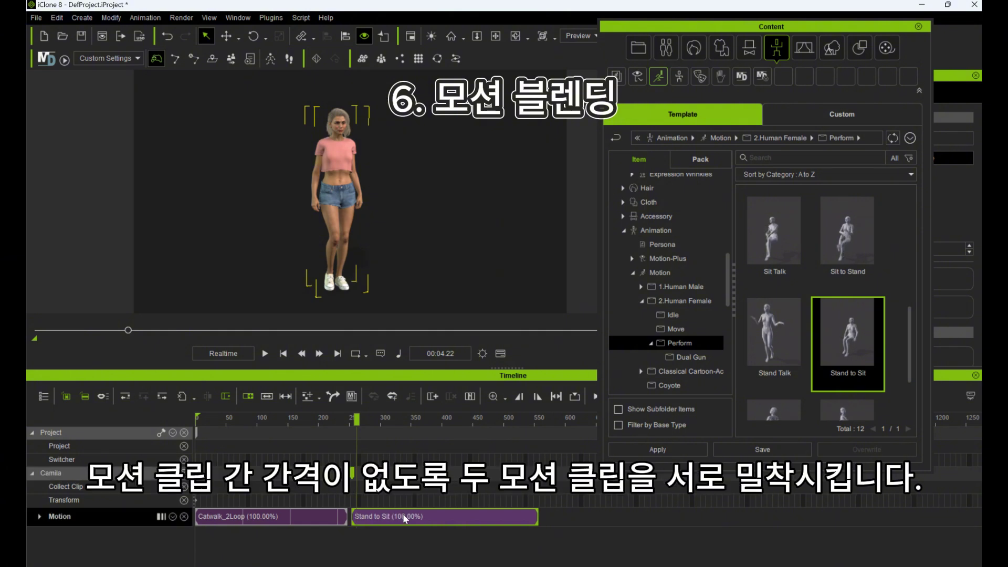
# Step: Slide Stand to Sit over the walk clip's end and preview the transition from frame 200
pyautogui.moveTo(402, 514); pyautogui.dragTo(396, 512)
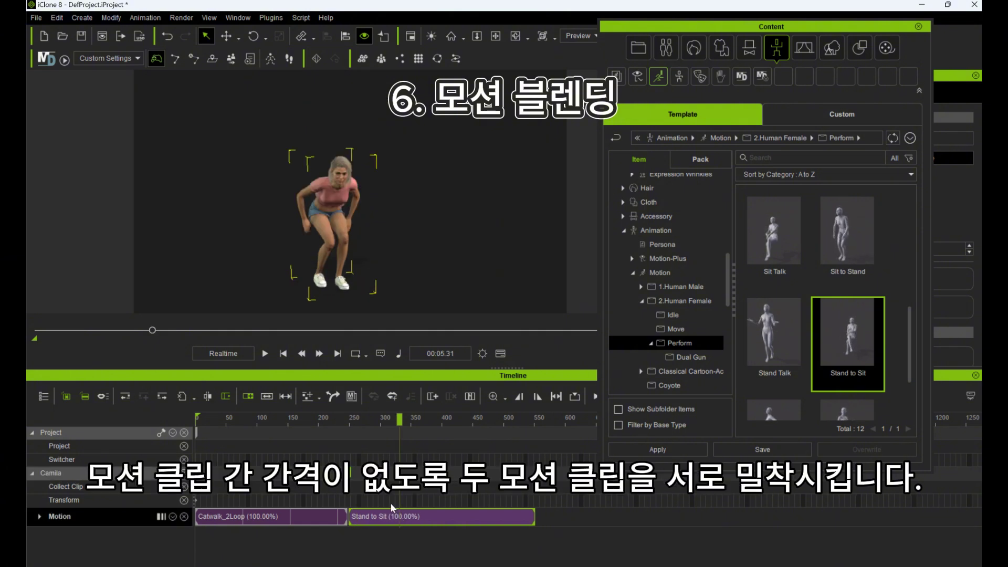
pyautogui.click(342, 418)
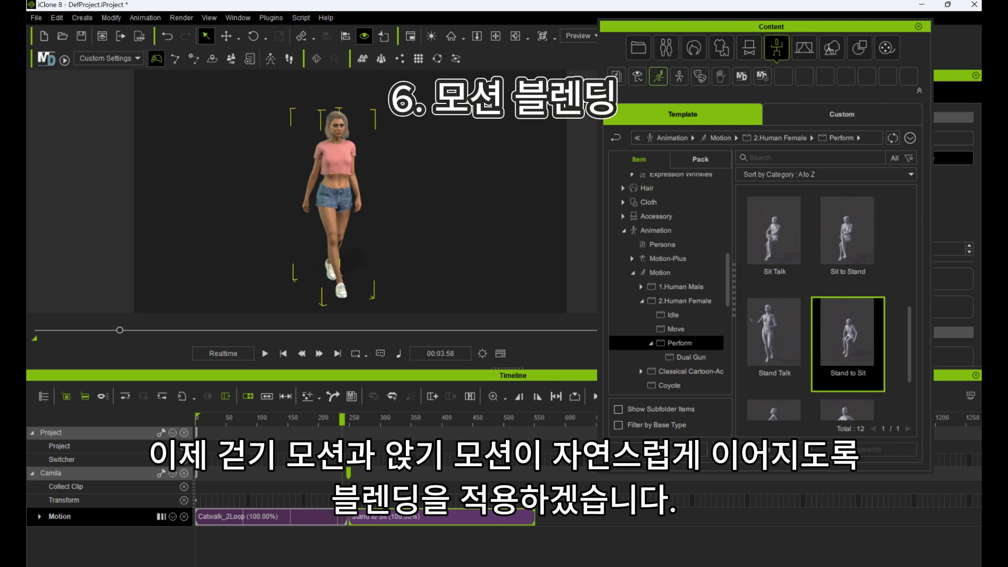
pyautogui.moveTo(400, 519); pyautogui.dragTo(388, 518)
pyautogui.click(387, 518)
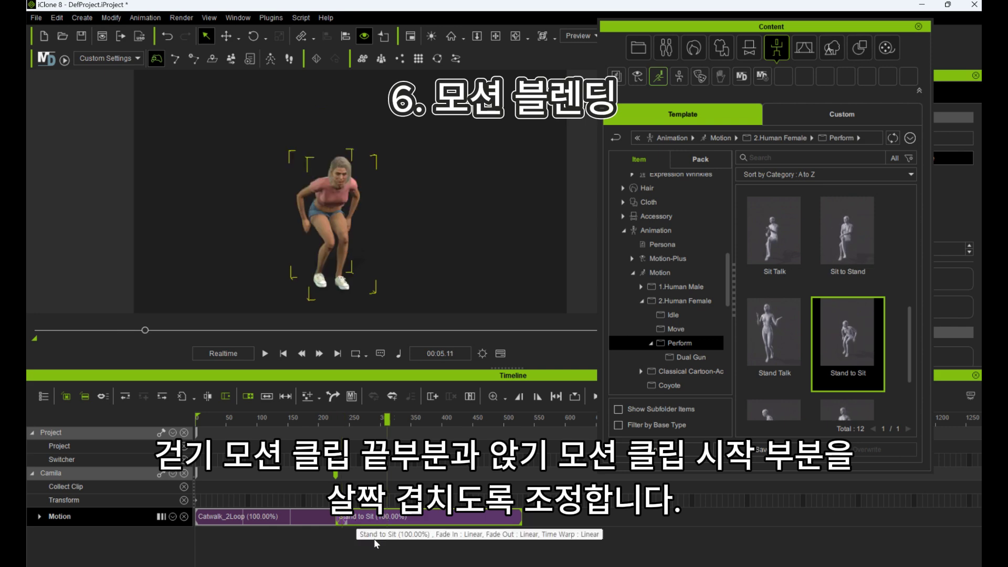
pyautogui.click(319, 418)
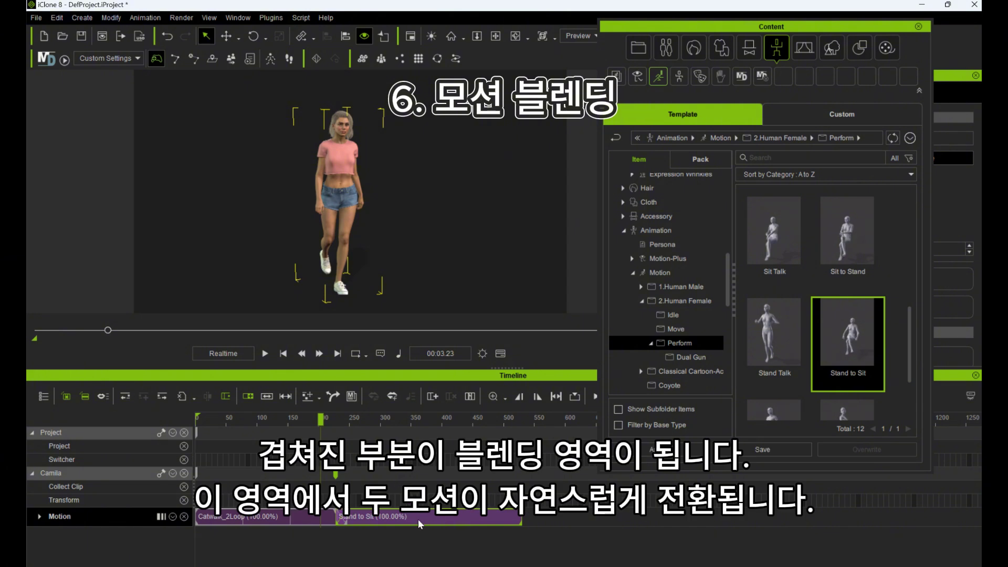
pyautogui.press('space')
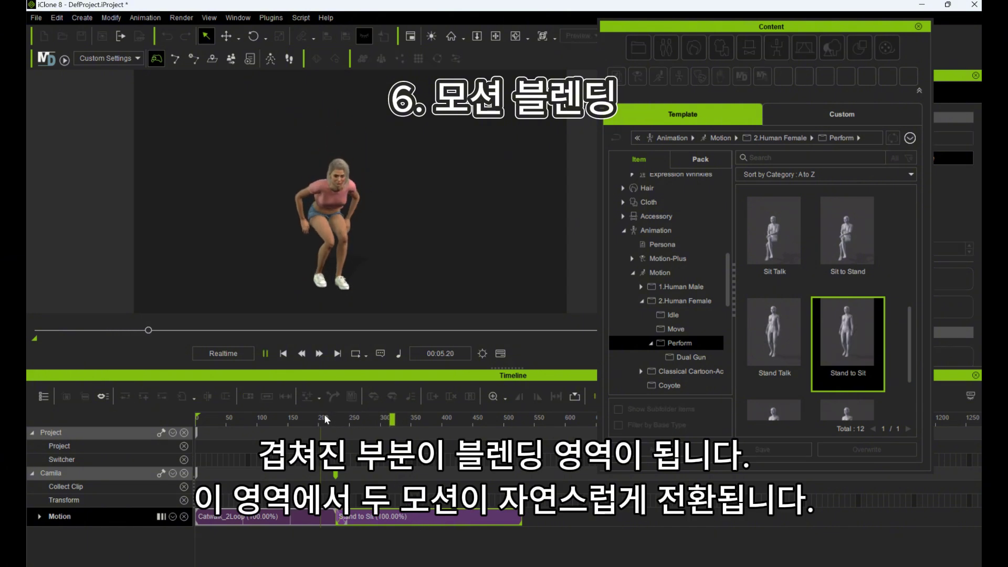
pyautogui.moveTo(324, 418); pyautogui.dragTo(300, 420)
# Step: Deepen the overlap between the two clips and replay the blend from about frame 165
pyautogui.moveTo(399, 518); pyautogui.dragTo(393, 517)
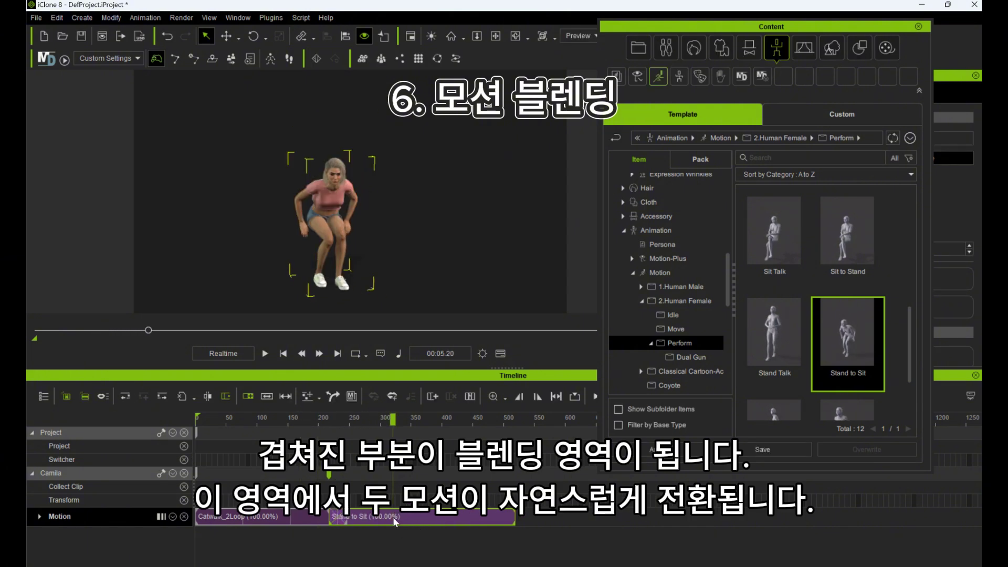
pyautogui.click(319, 418)
pyautogui.keyDown('ctrl'); pyautogui.scroll(5, 336, 480); pyautogui.keyUp('ctrl')
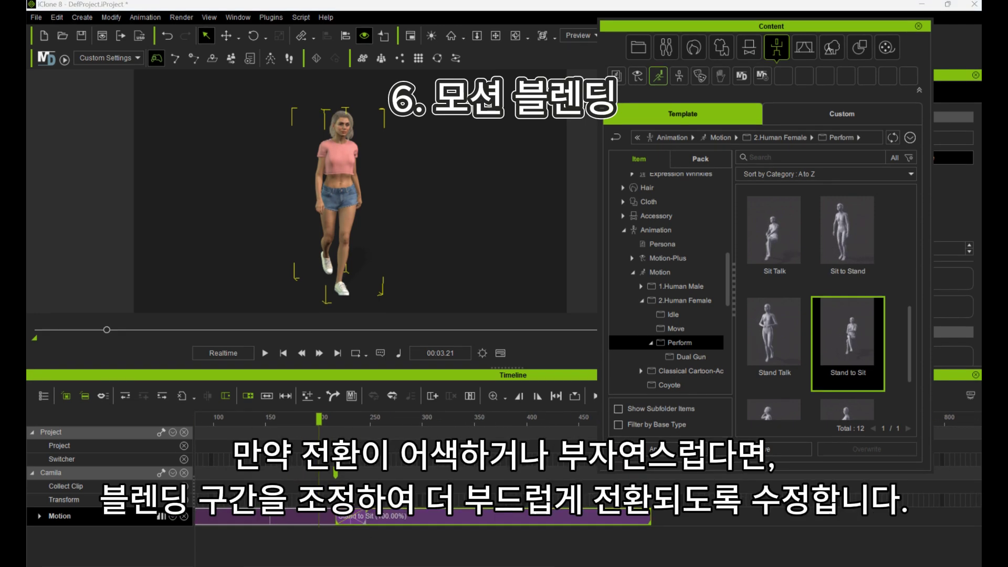
pyautogui.moveTo(318, 472); pyautogui.dragTo(405, 473, button='middle')
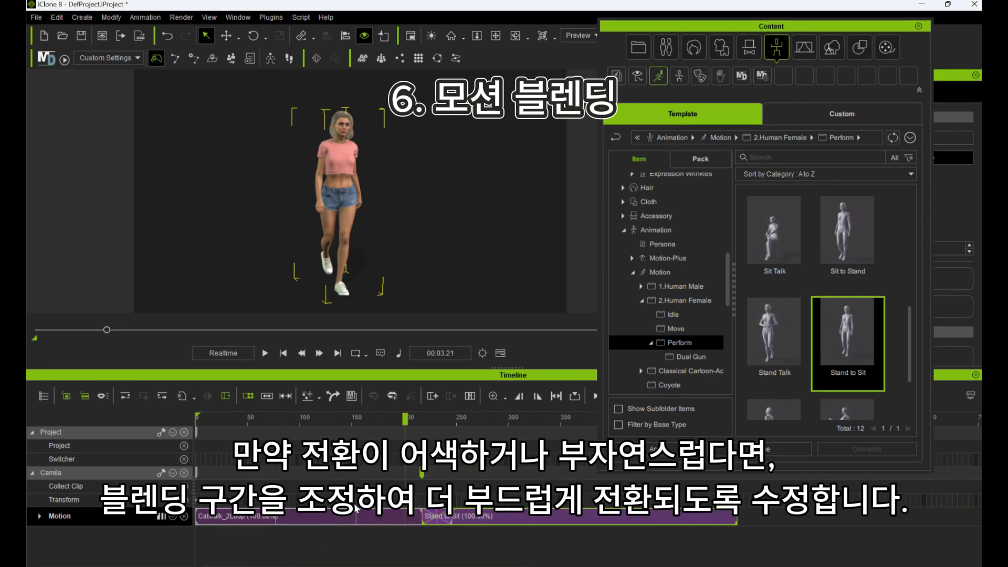
pyautogui.click(369, 419)
pyautogui.press('space')
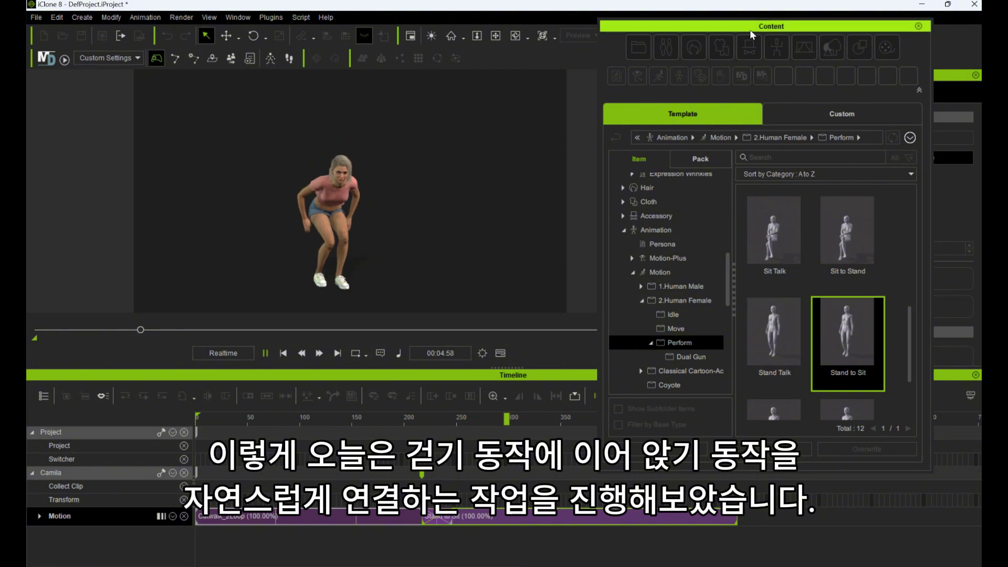
pyautogui.moveTo(757, 28); pyautogui.dragTo(788, 24)
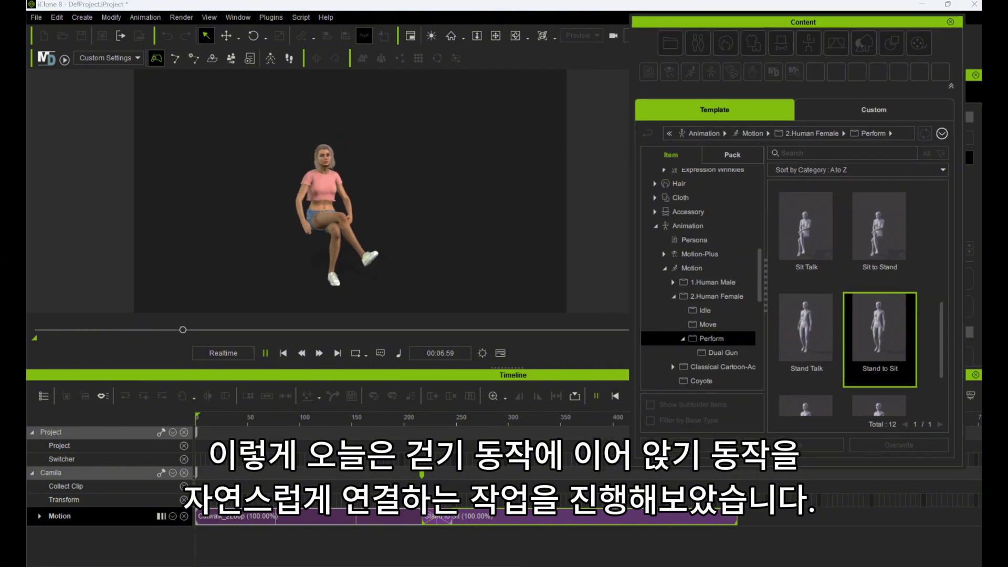
pyautogui.press('space')
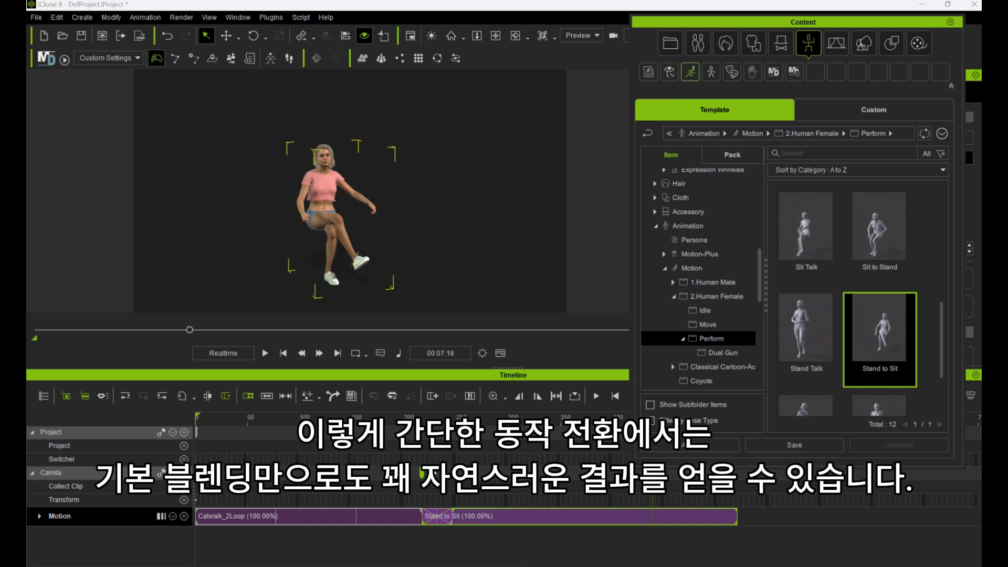
pyautogui.keyDown('ctrl'); pyautogui.scroll(-2, 977, 521); pyautogui.keyUp('ctrl')
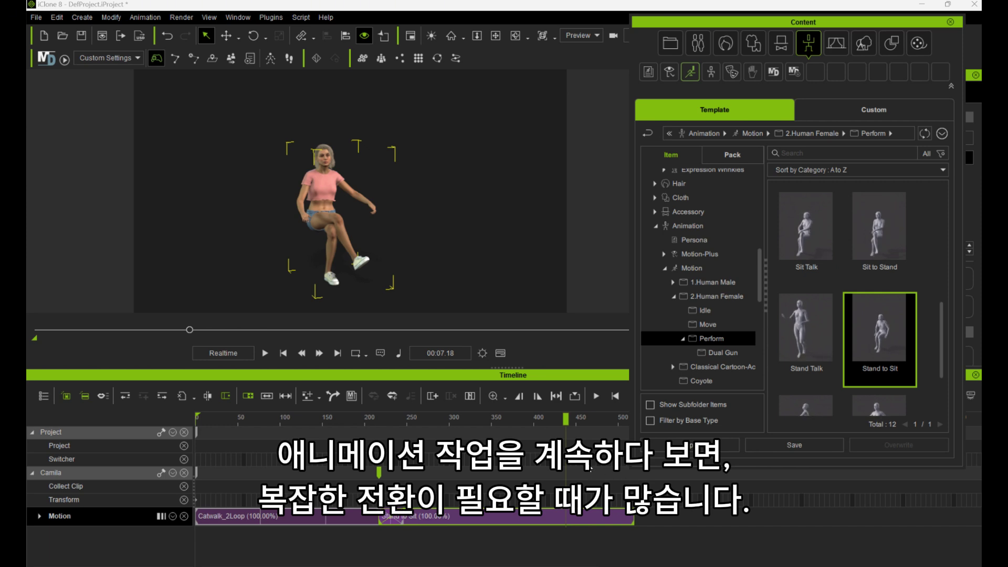
pyautogui.keyDown('ctrl'); pyautogui.scroll(-3, 586, 479); pyautogui.keyUp('ctrl')
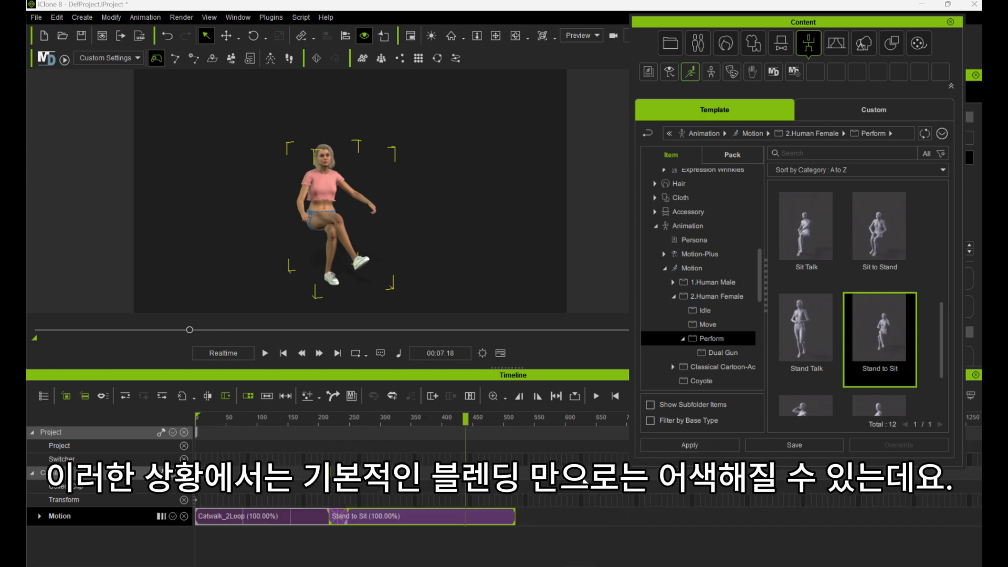